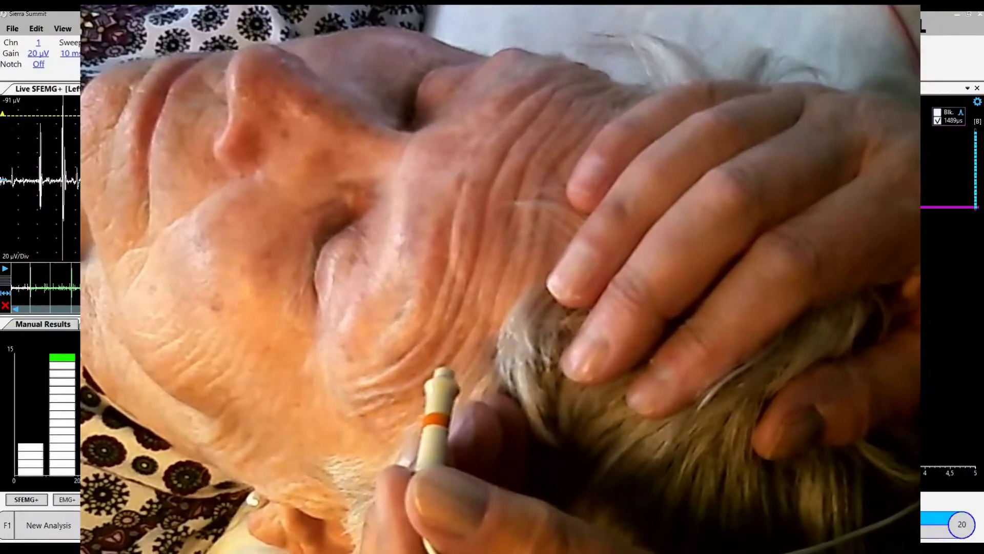
Step: Start a new analysis and shift the trigger point earlier in the triggered traces, to about 2.2 ms
key(F1)
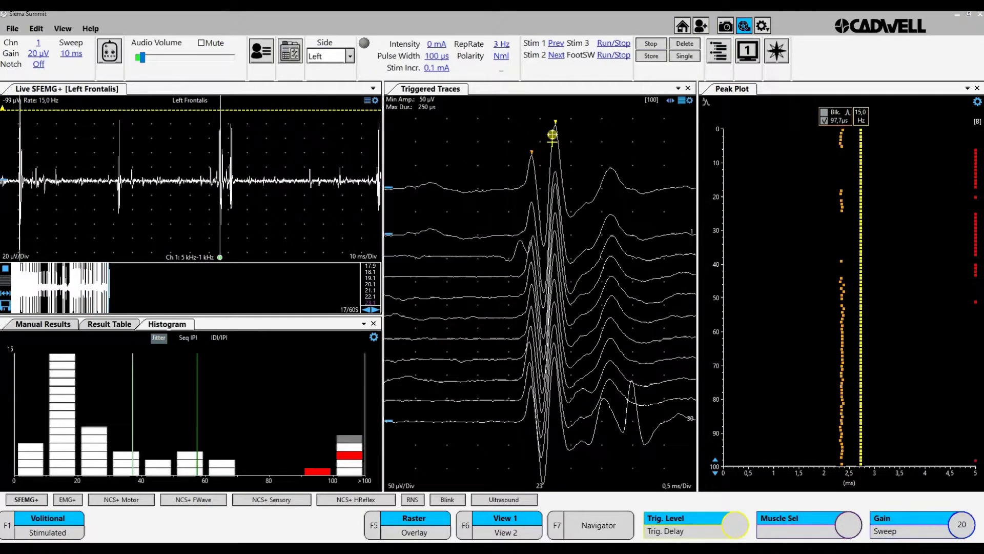
mouse_move(552, 142)
mouse_down()
mouse_move(520, 154)
mouse_move(509, 145)
mouse_move(504, 183)
mouse_move(497, 170)
mouse_up()
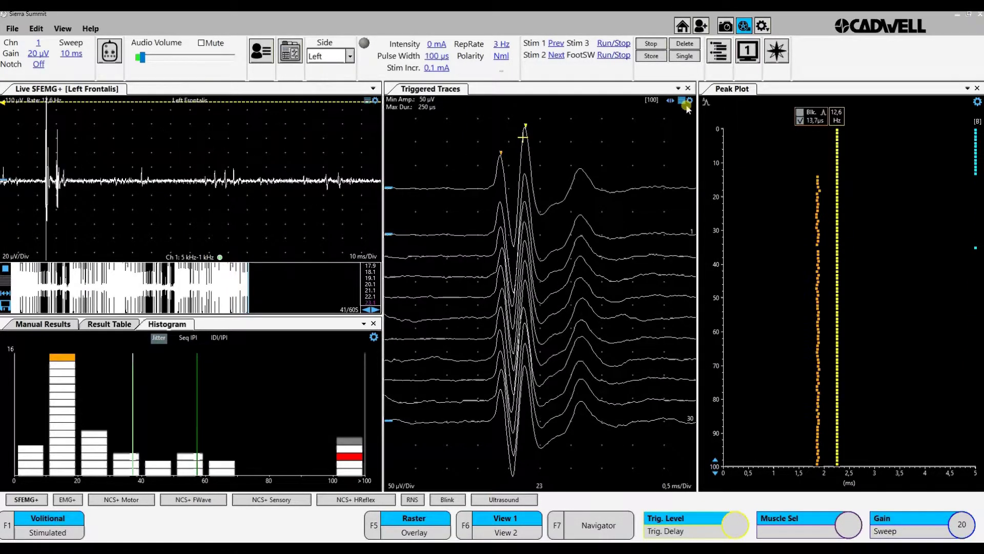
Step: Alternate the triggered traces between overlay and raster display, finishing in raster, and stop the acquisition
key(F5)
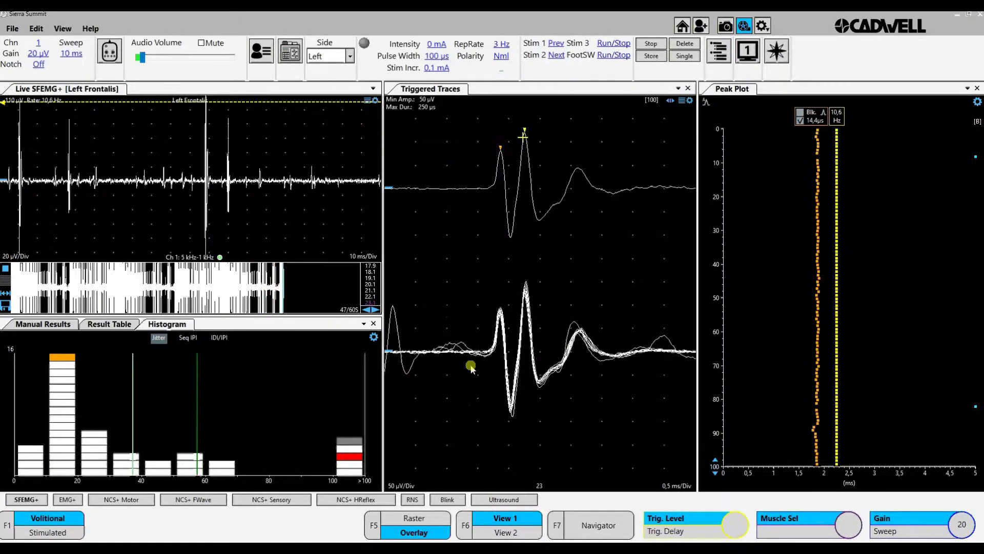
click(681, 101)
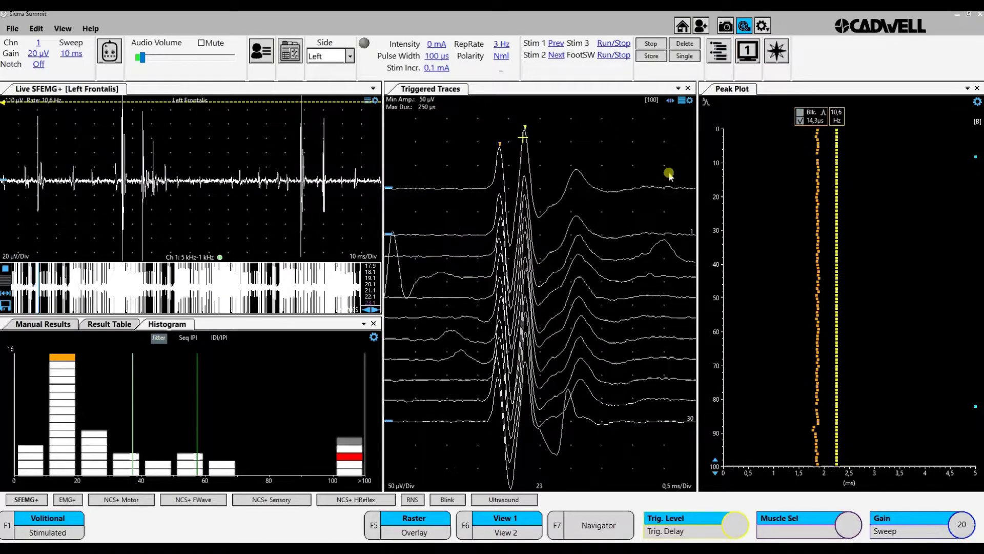
click(684, 101)
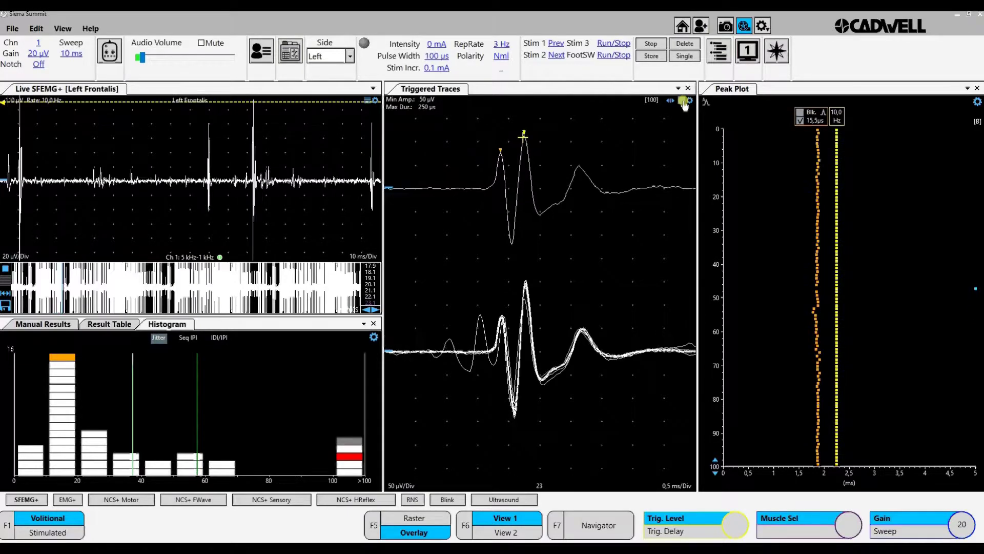
click(684, 102)
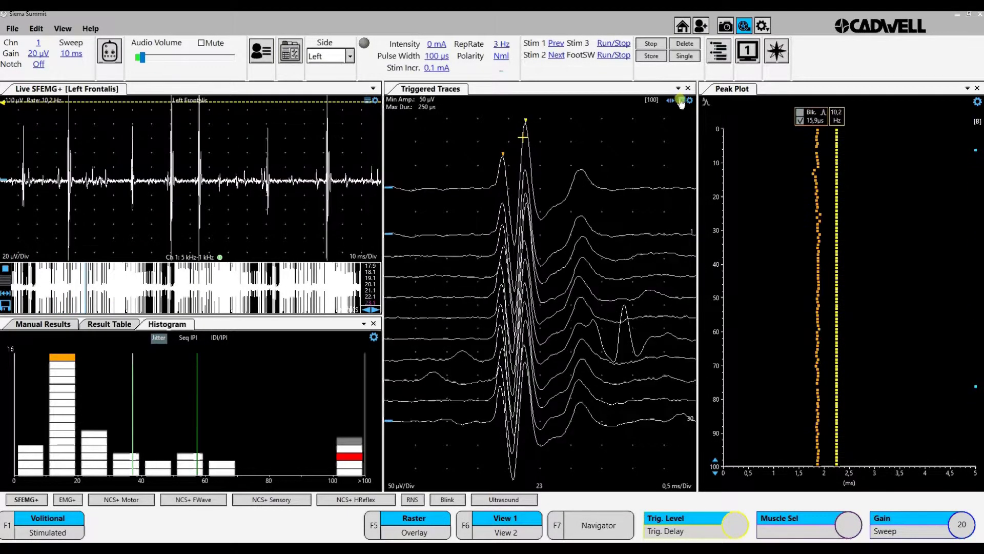
click(650, 44)
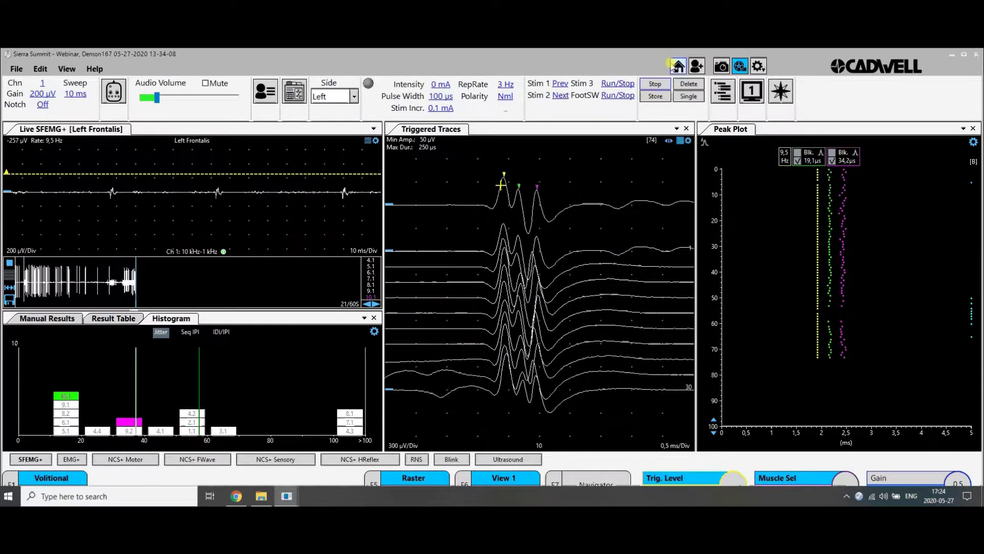
Step: End the current acquisition and record a new one with the trigger point shifted earlier, to about 1.3 ms
click(656, 84)
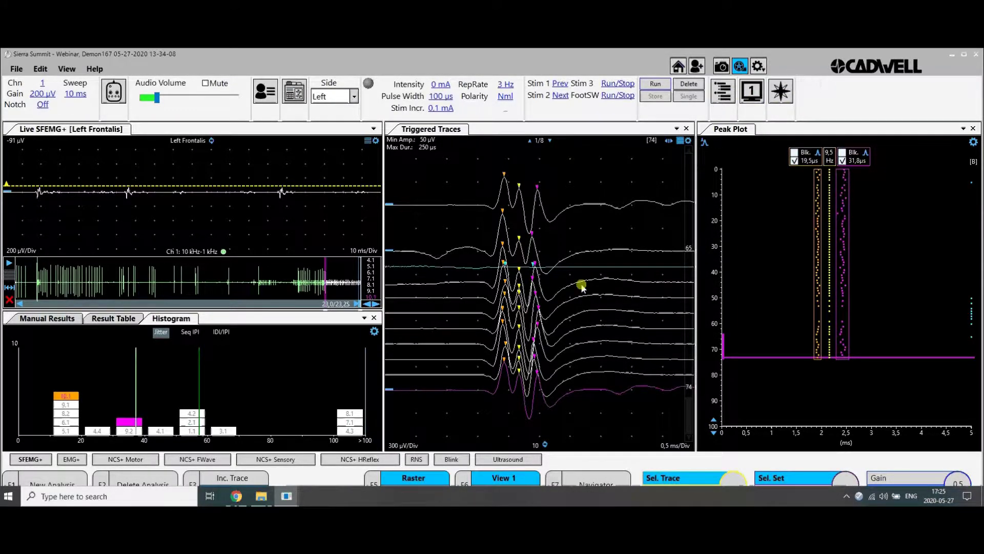
key(space)
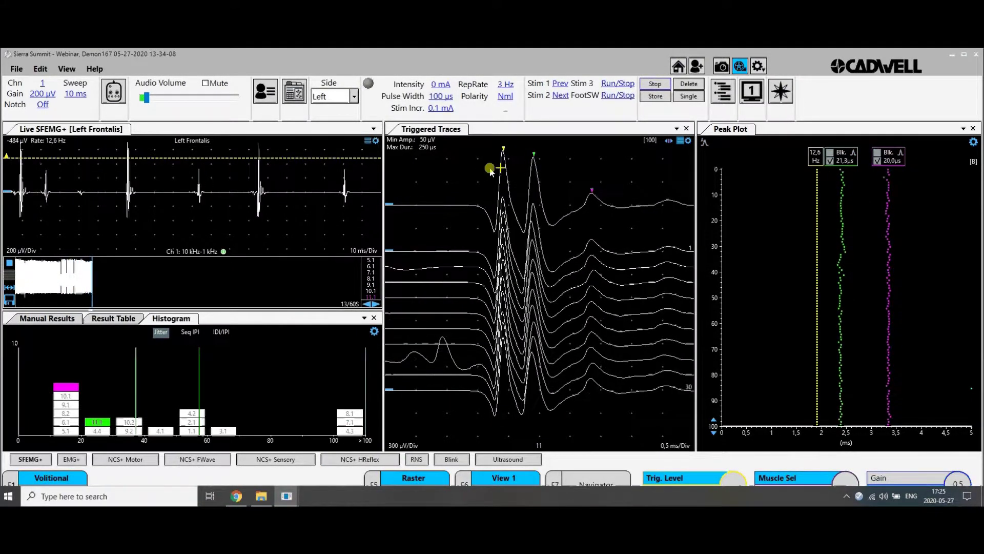
drag(506, 158, 461, 175)
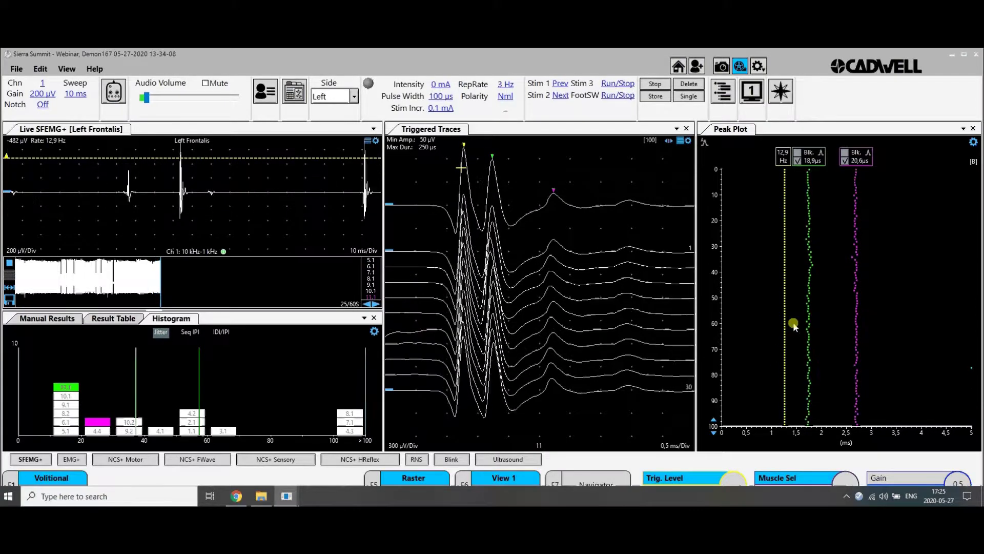
click(656, 83)
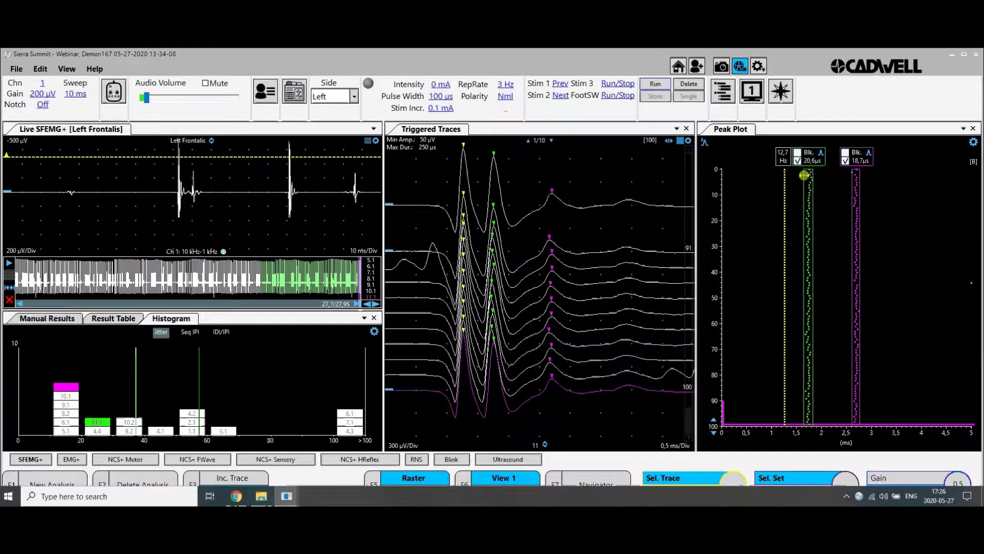
Step: Compare the jitter using the second and third peaks as reference, returning to the first peak as reference
click(821, 154)
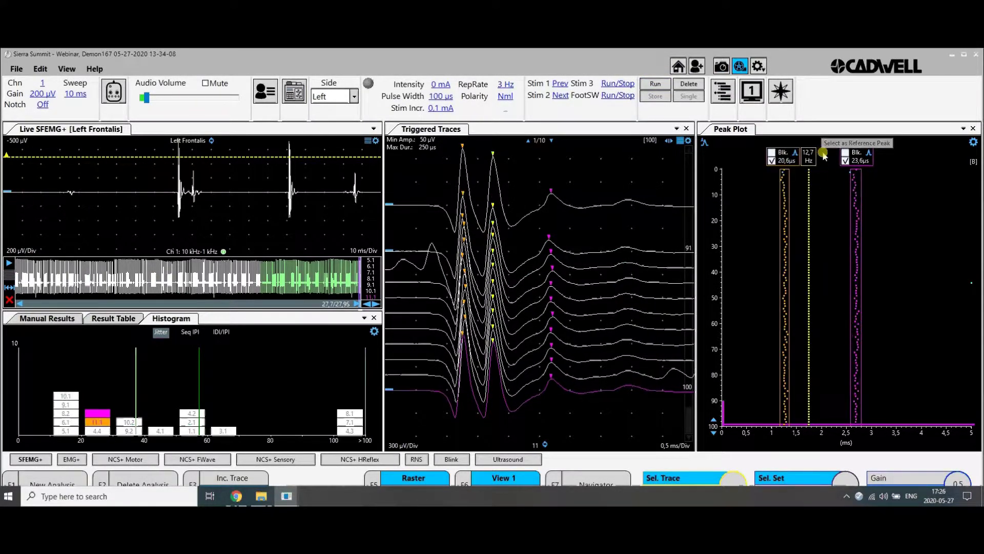
click(869, 152)
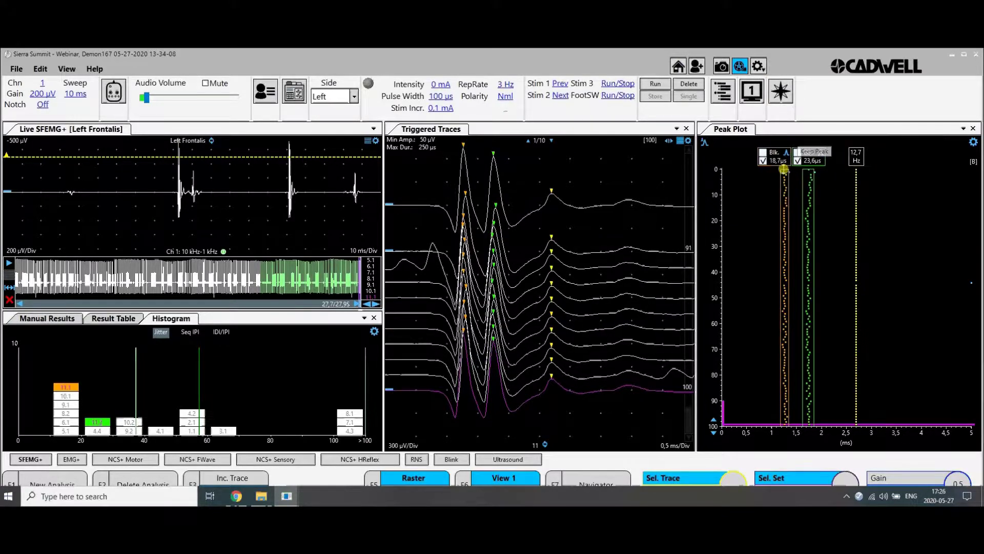
click(786, 156)
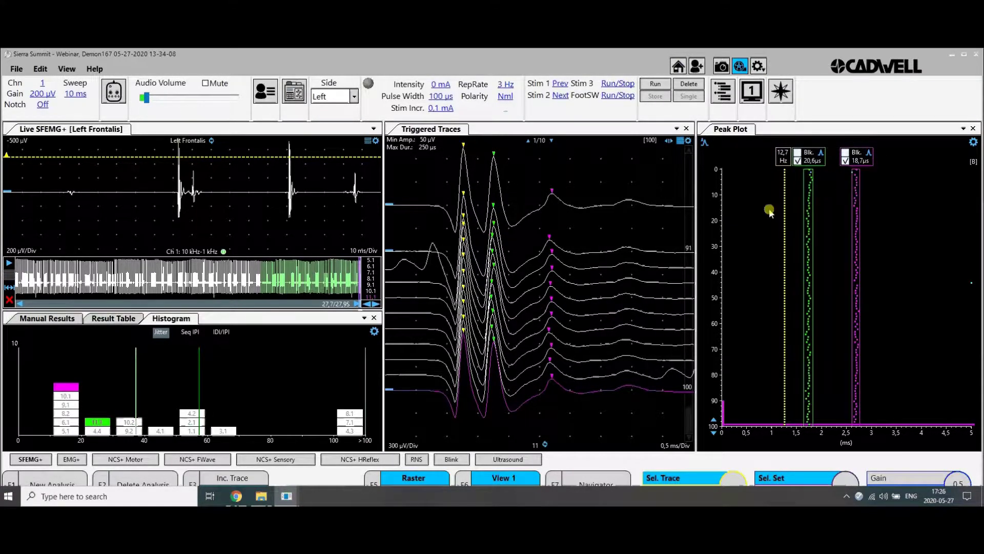
Step: Record and stop the next acquisition, and switch its triggered traces to overlay display
click(295, 479)
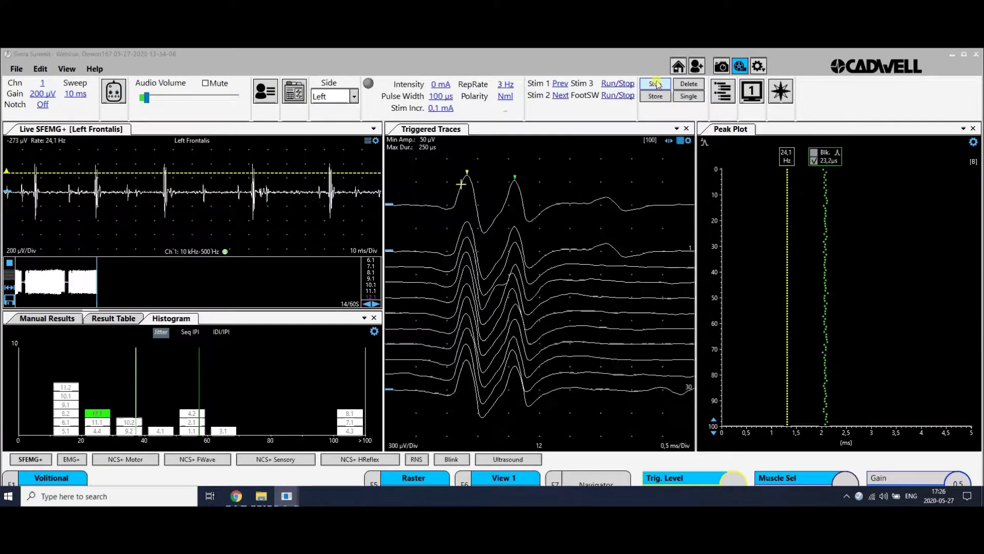
click(656, 85)
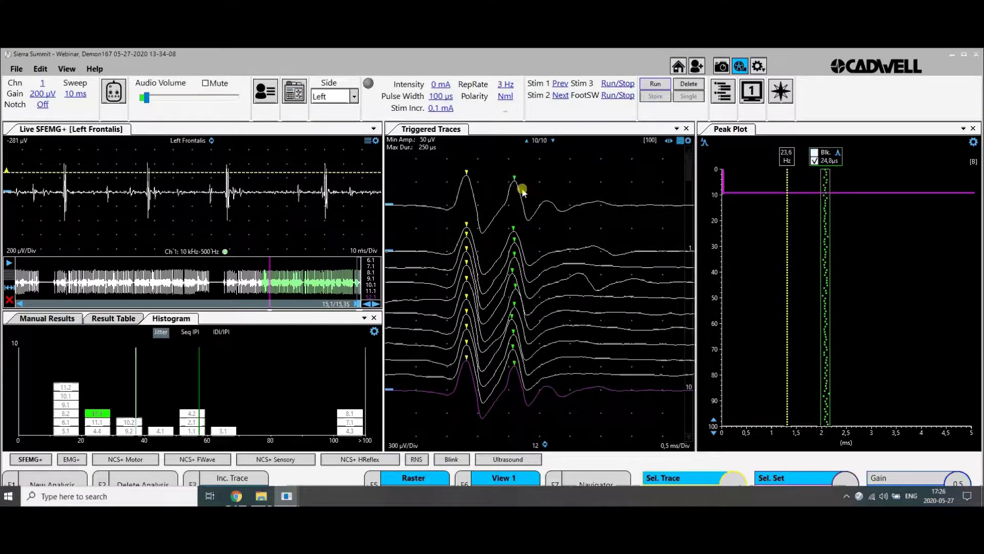
click(678, 142)
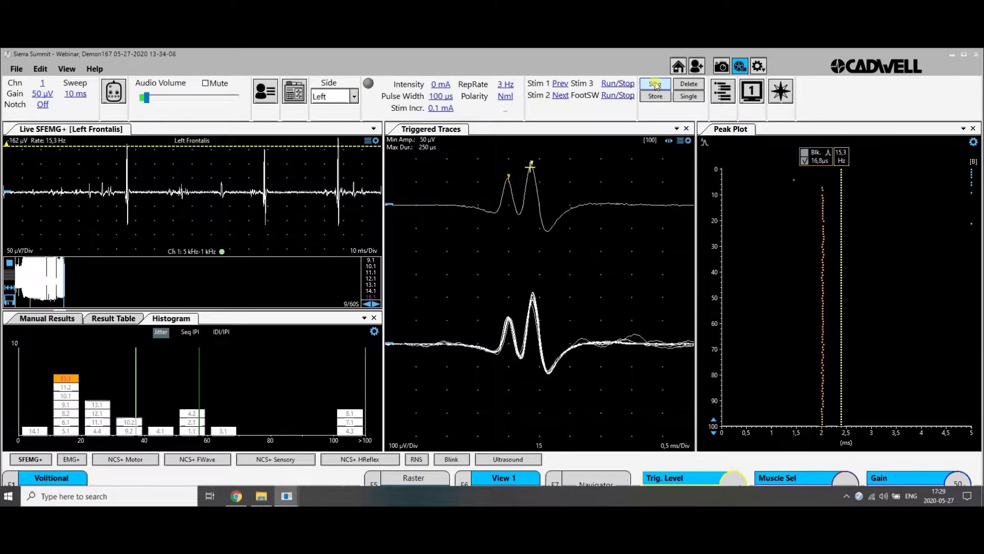
Step: Stop the acquisition and switch the triggered traces from overlay to raster display
click(656, 84)
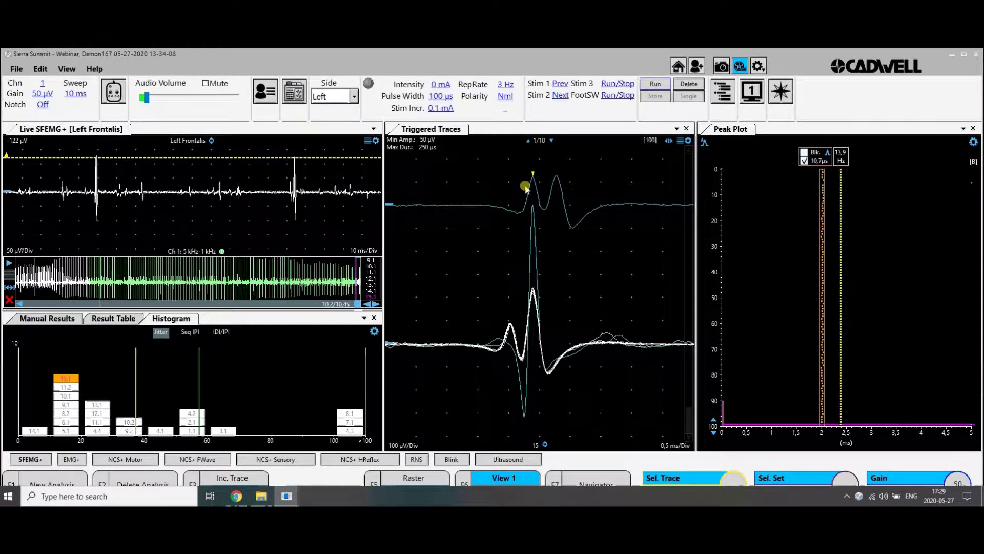
click(683, 141)
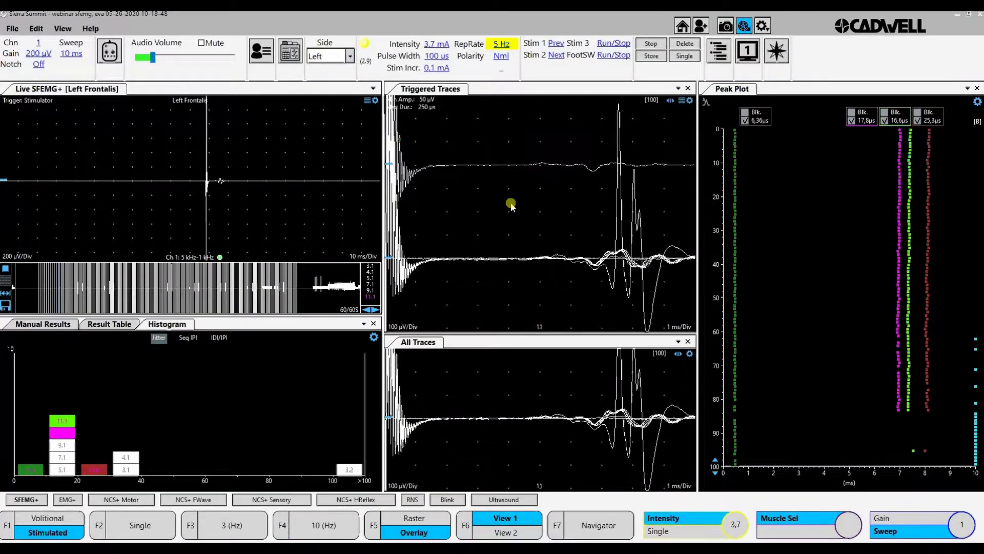
Step: Raise the stimulation intensity to 3.8 mA and set the display gain to 500 µV
key(Up)
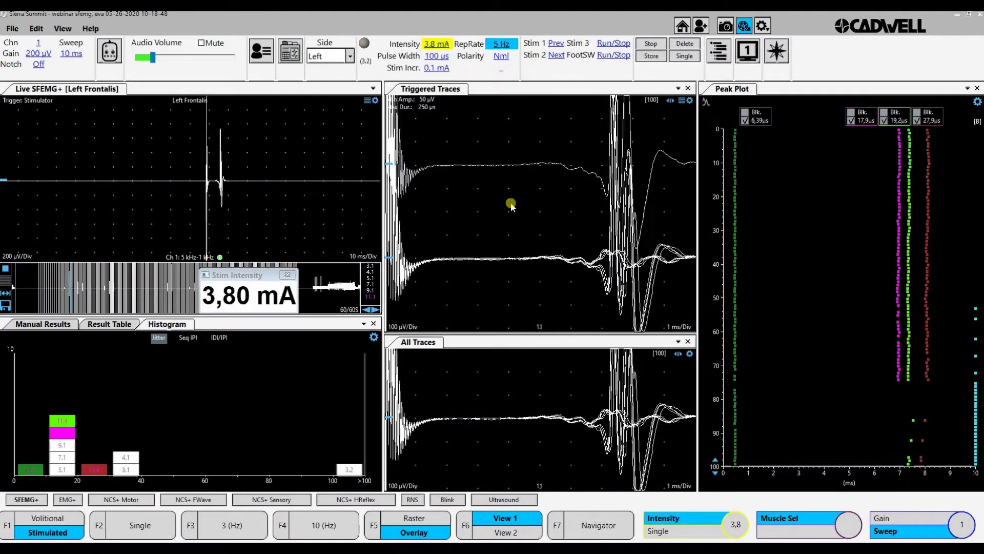
key(Right)
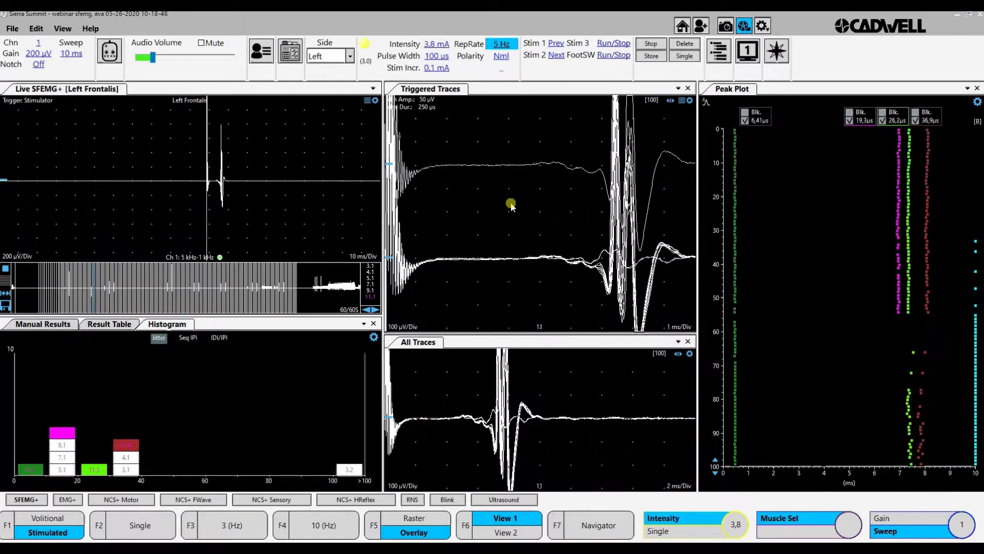
key(Up)
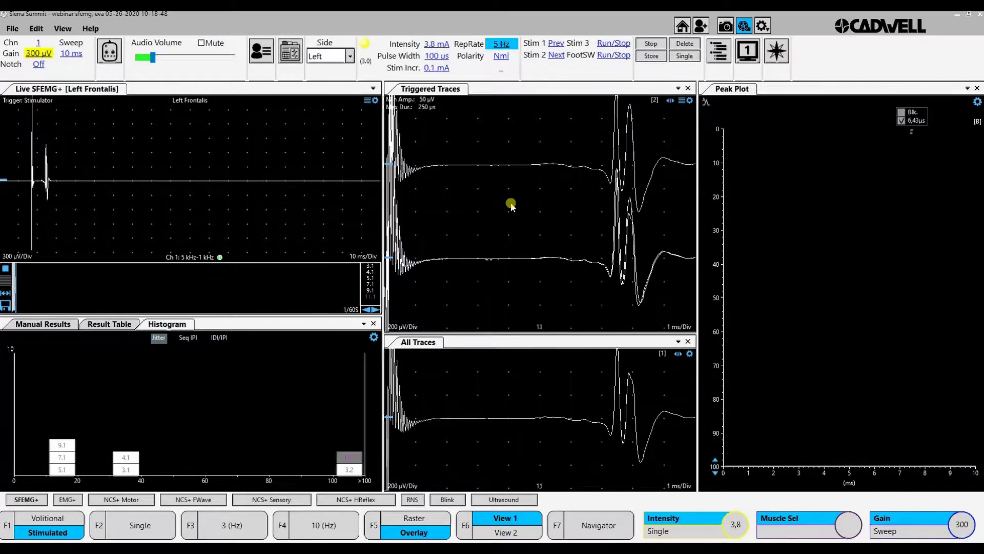
key(Up)
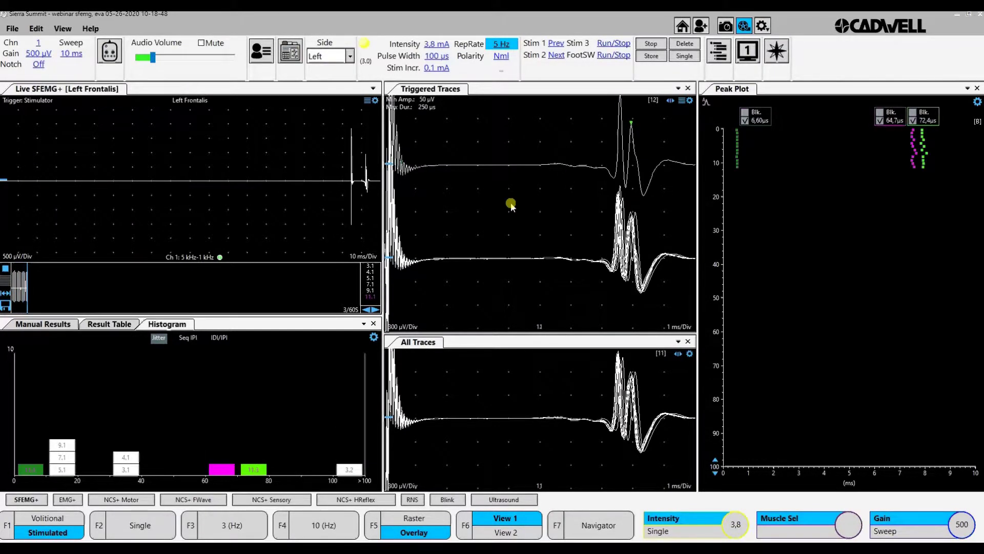
Step: Alternate the stimulation intensity between 3.7 and 3.8 mA to examine the response near threshold, ending at 3.8 mA
key(Down)
key(Up)
key(Down)
key(Up)
key(Down)
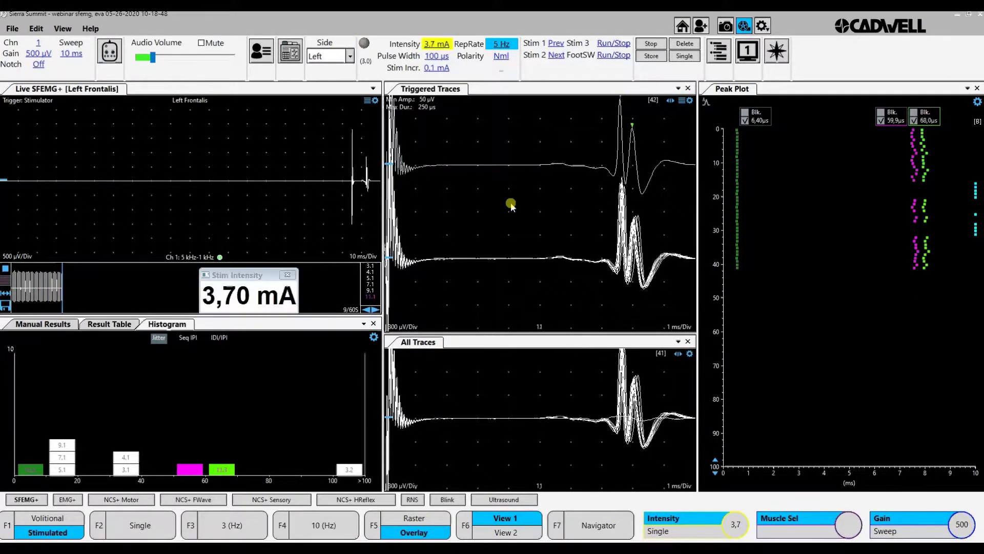
key(Up)
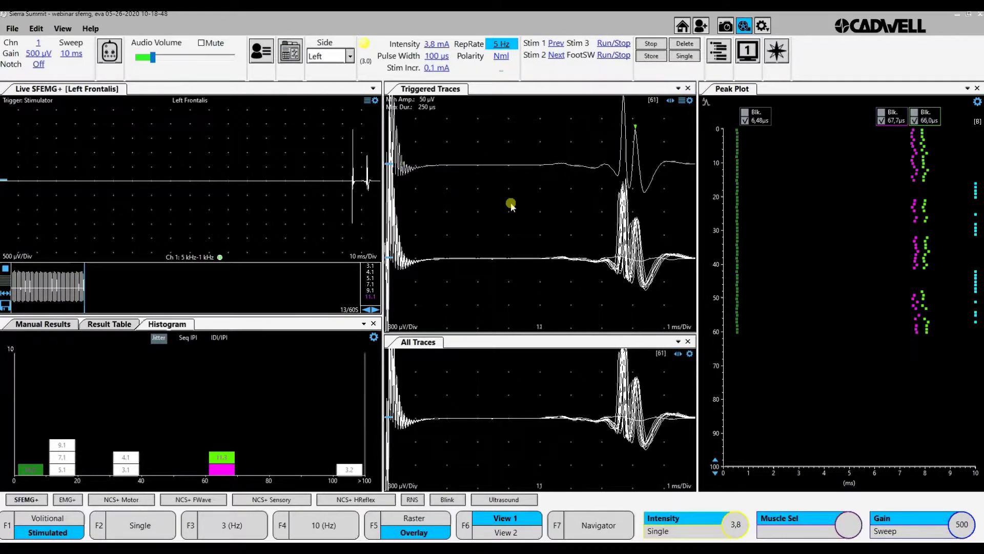
click(926, 241)
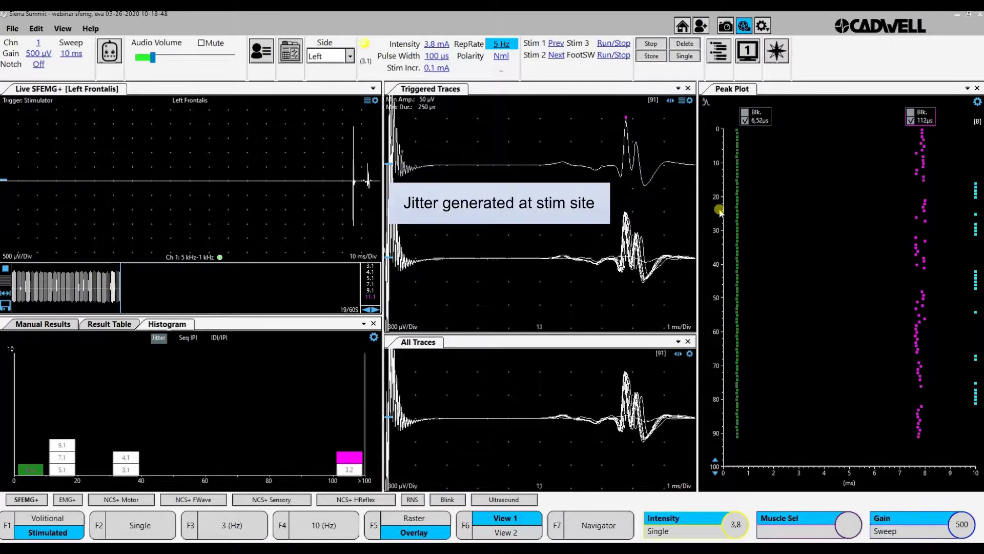
Step: Increase the stimulation intensity in 0.1 mA steps up to 4.5 mA
key(Up)
key(Up)
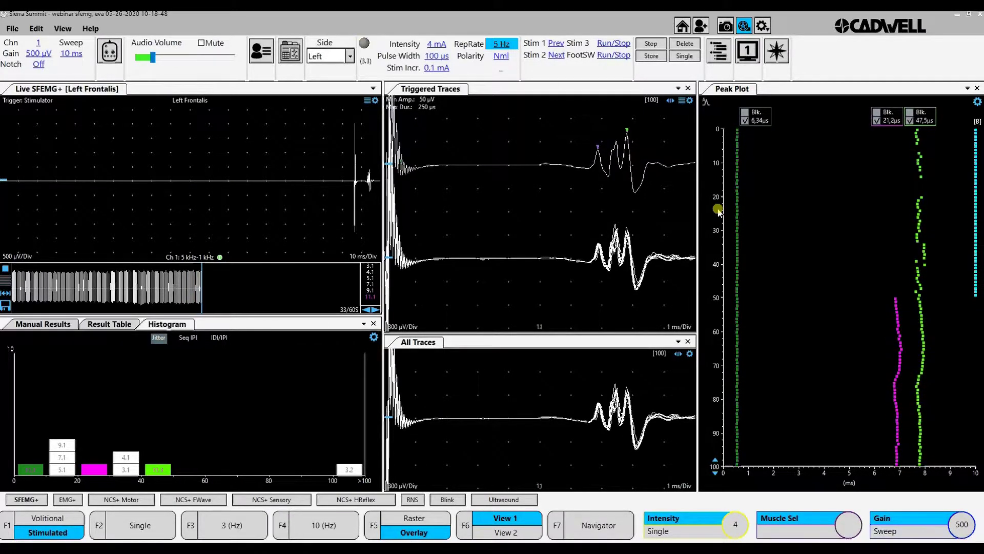
key(Up)
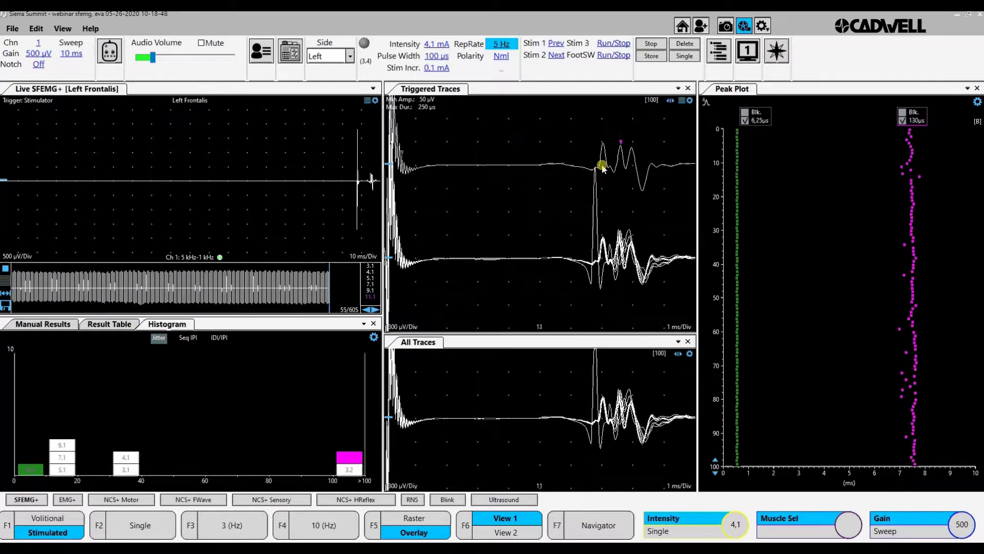
key(Up)
key(Up)
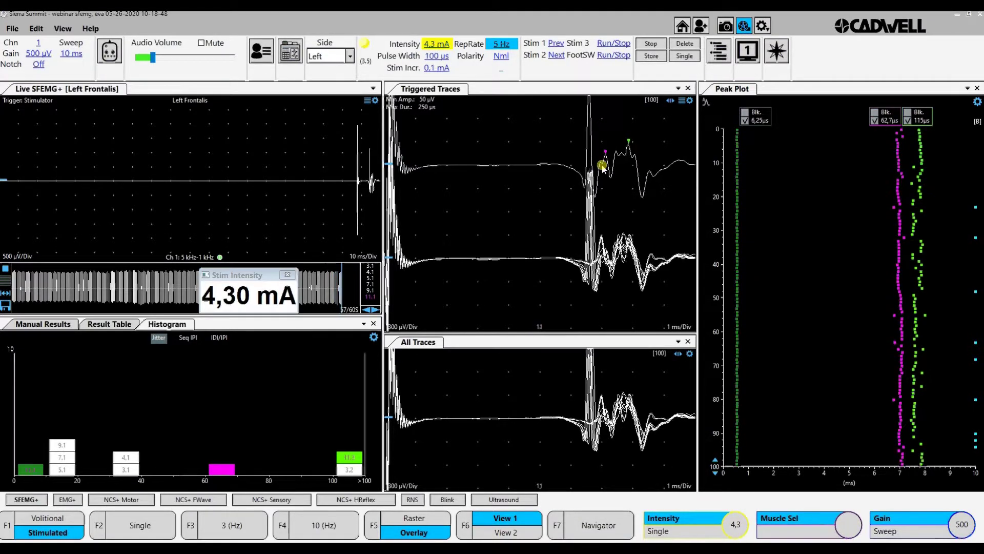
key(Up)
key(Up)
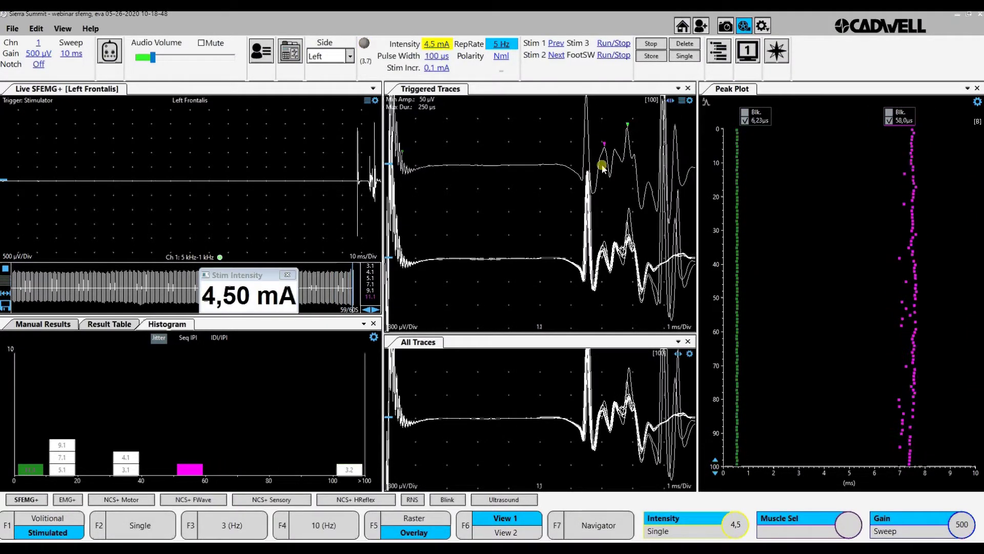
Step: Lower the stimulation intensity to 4.3 mA, bring it back to 4.5 mA, and set the gain to 1 mV
key(Down)
key(Down)
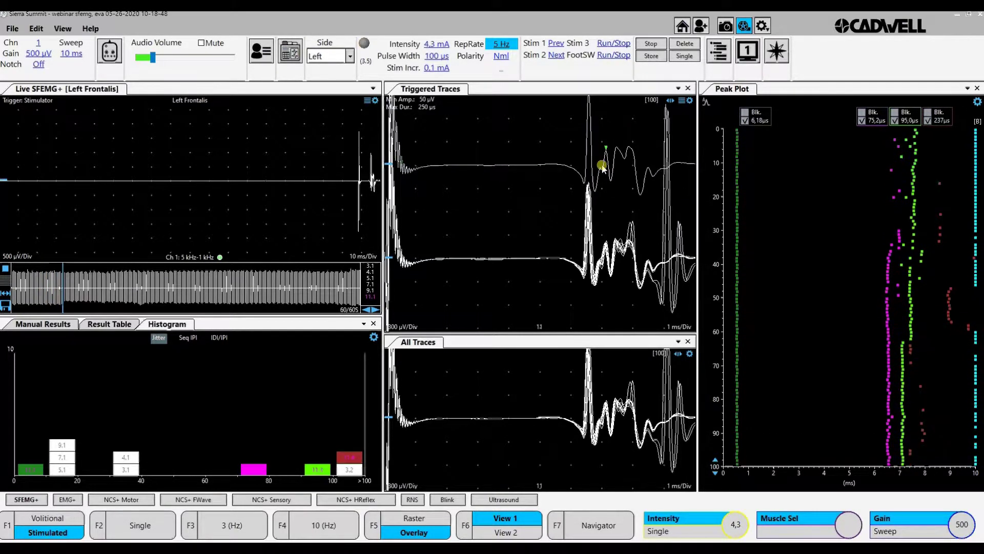
key(Up)
key(Up)
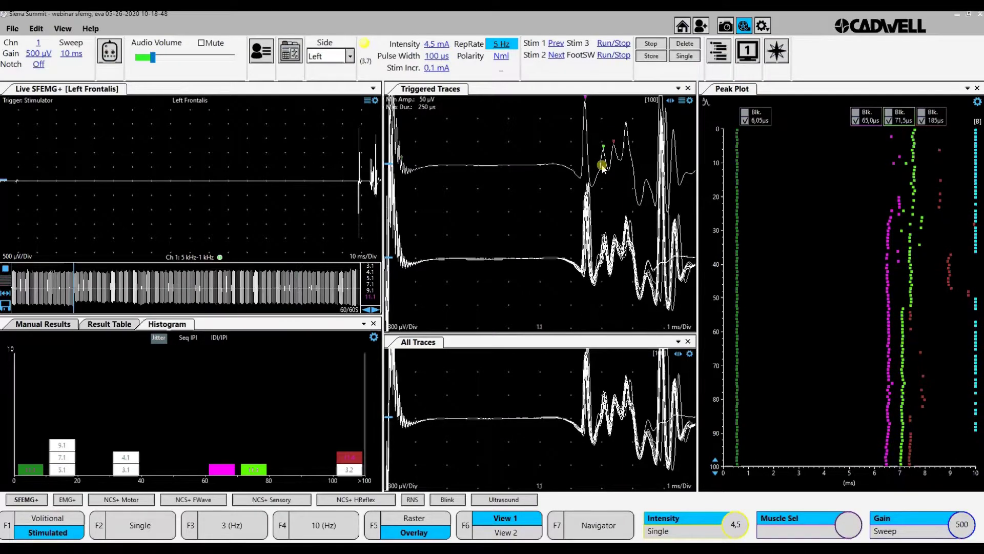
key(Up)
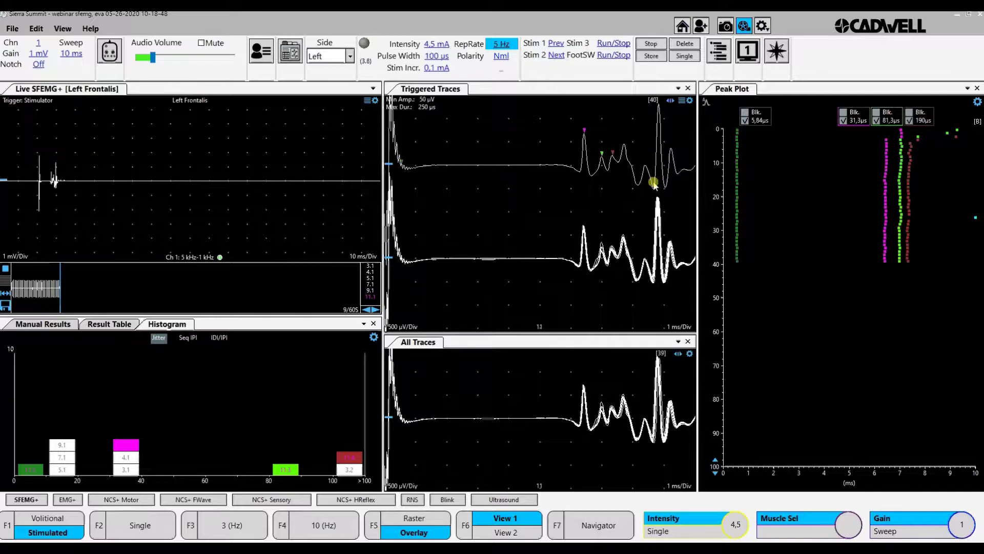
Step: Reduce the stimulation intensity to 4.3 mA and raise it to 4.4 mA
key(Down)
key(Down)
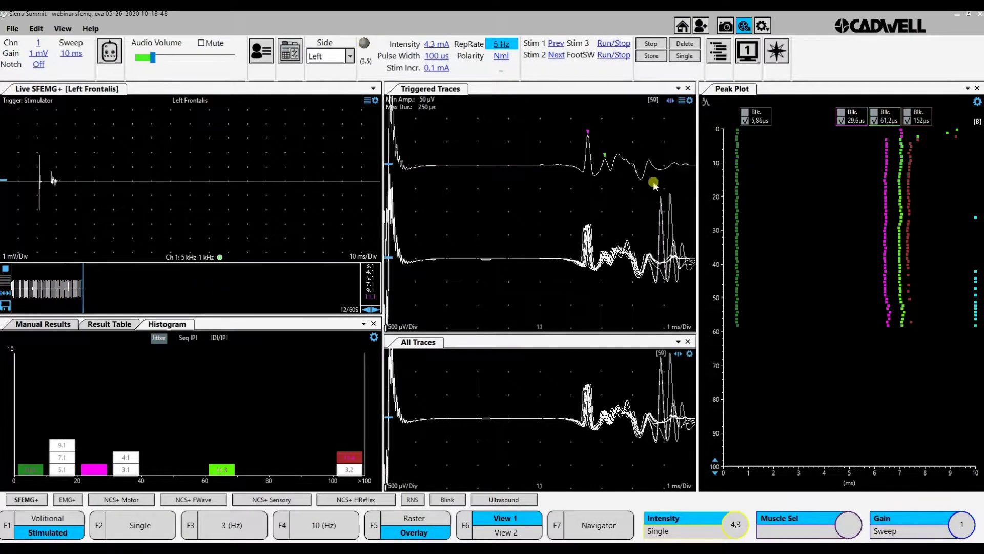
key(Up)
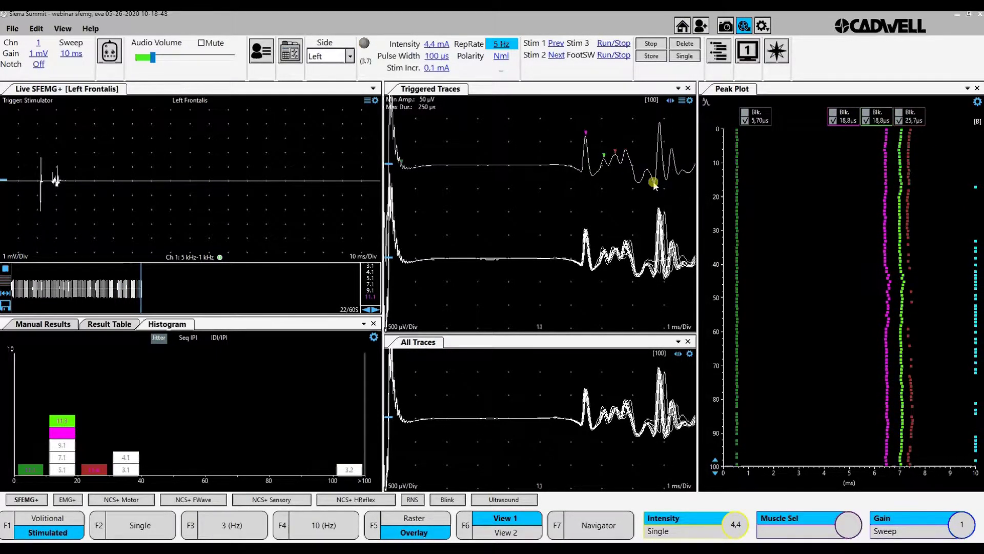
Step: Raise the stimulation intensity to 4.6 mA and set the triggered traces' sweep to 2 ms per division
key(Up)
key(Up)
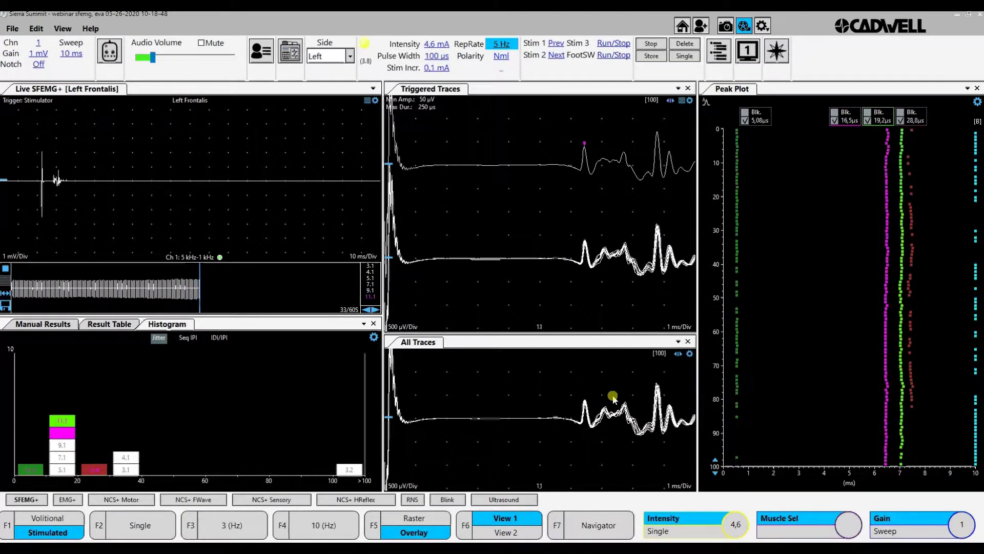
key(Right)
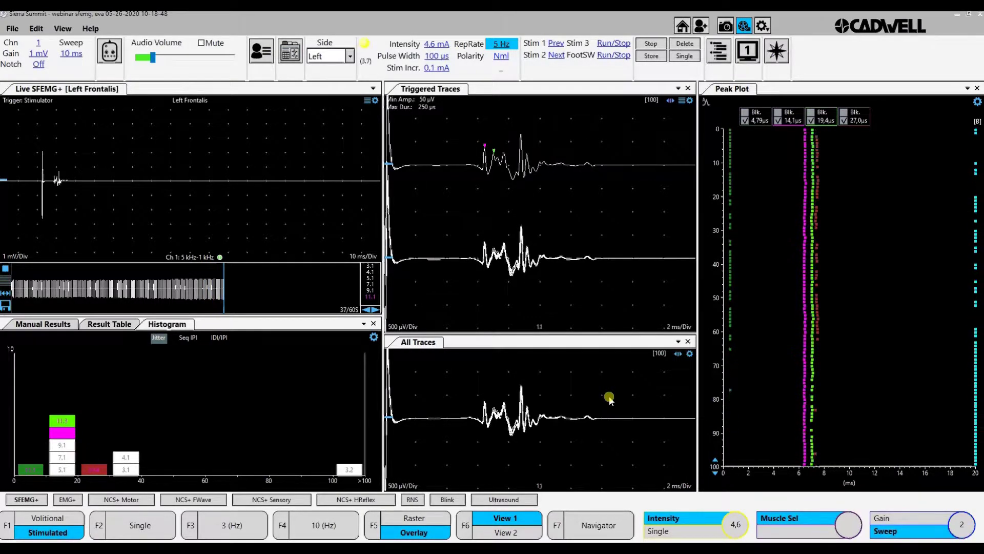
Step: Increase the stimulation intensity in 0.1 mA steps up to 6 mA
key(Up)
key(Up)
key(Up)
key(Up)
key(Up)
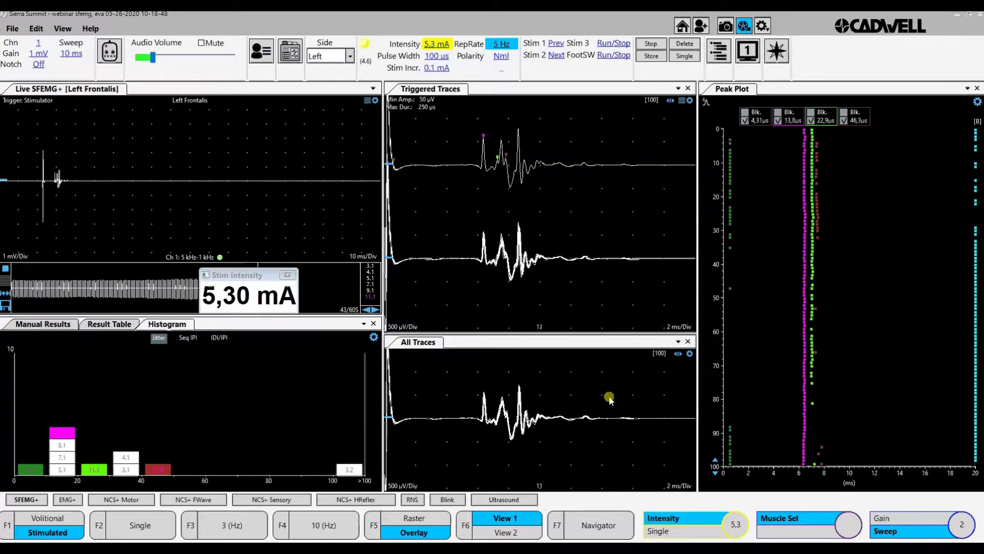
key(Up)
key(Up)
key(Up)
key(Up)
key(Up)
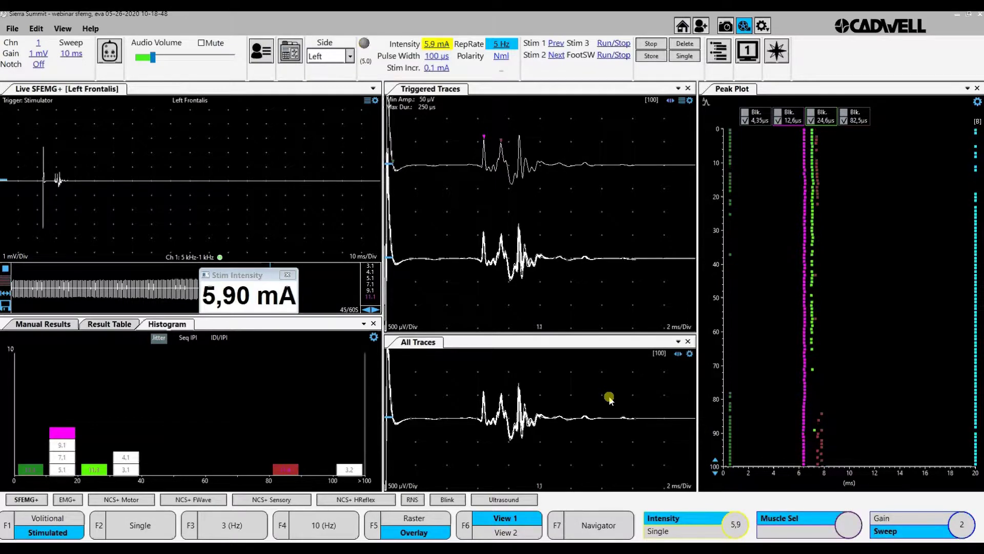
key(Up)
key(Up)
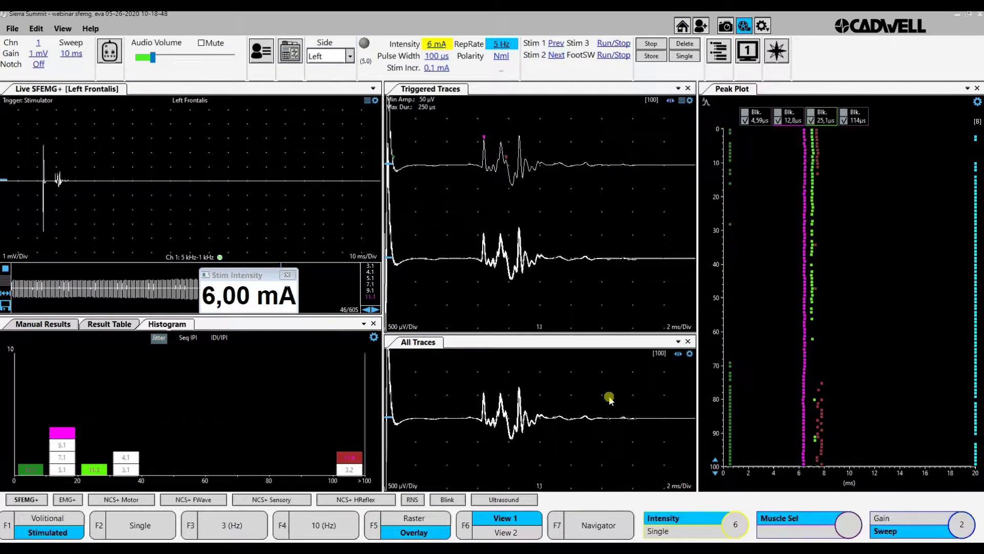
Step: Lower the stimulation intensity in 0.1 mA steps to 4.5 mA
key(Down)
key(Down)
key(Down)
key(Down)
key(Down)
key(Down)
key(Down)
key(Down)
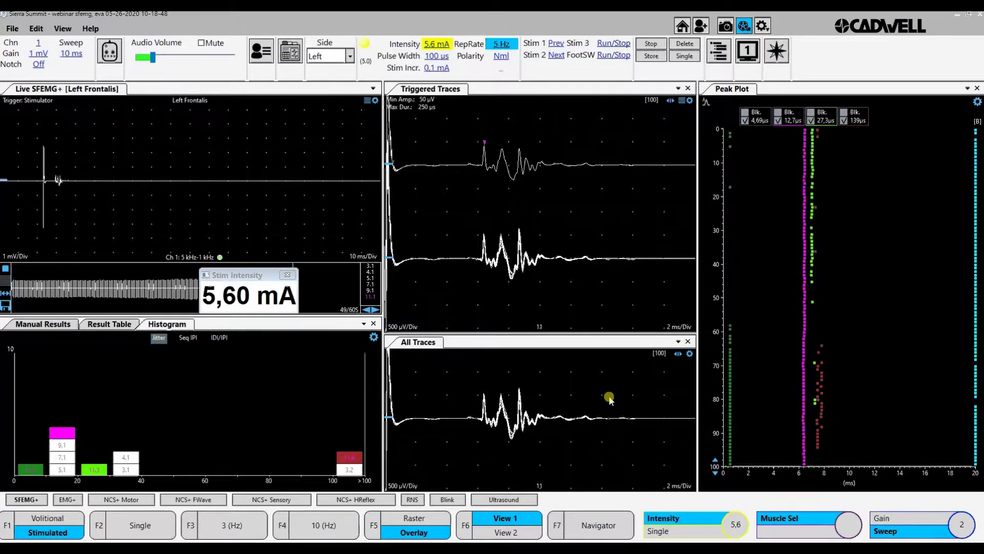
key(Down)
key(Down)
key(Down)
key(Down)
key(Down)
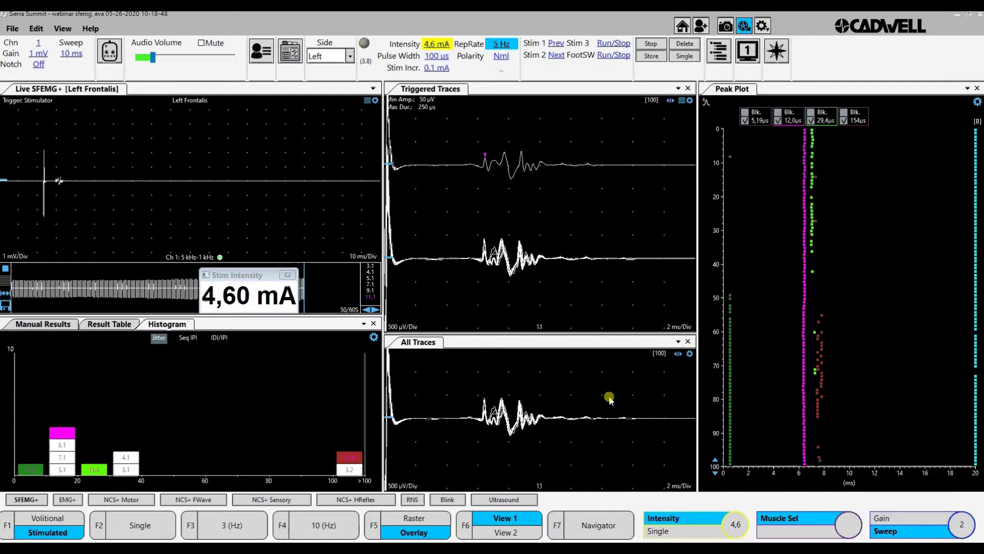
key(Down)
key(Down)
key(Up)
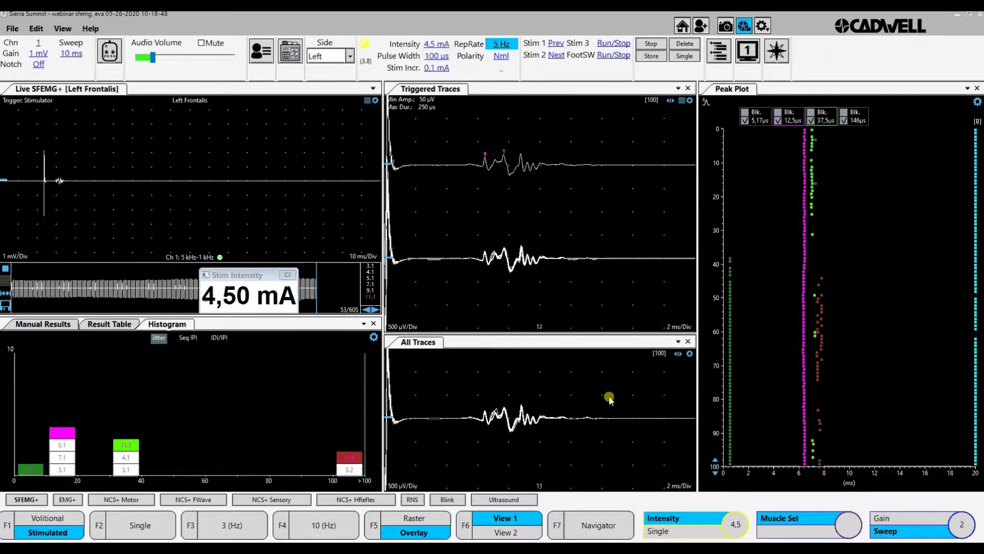
Step: Set the gain to 300 µV and raise the stimulation intensity to 5.1 mA
key(Page_Down)
key(Page_Down)
key(Up)
key(Up)
key(Up)
key(Up)
key(Up)
key(Up)
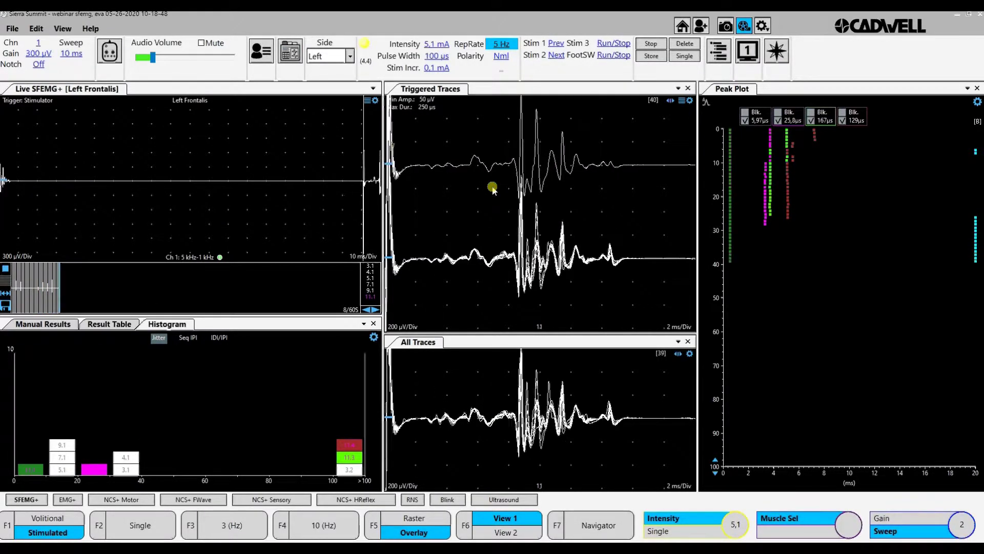
Step: Alternate the stimulation intensity between 5 and 5.1 mA and reduce it to 4.9 mA
key(Down)
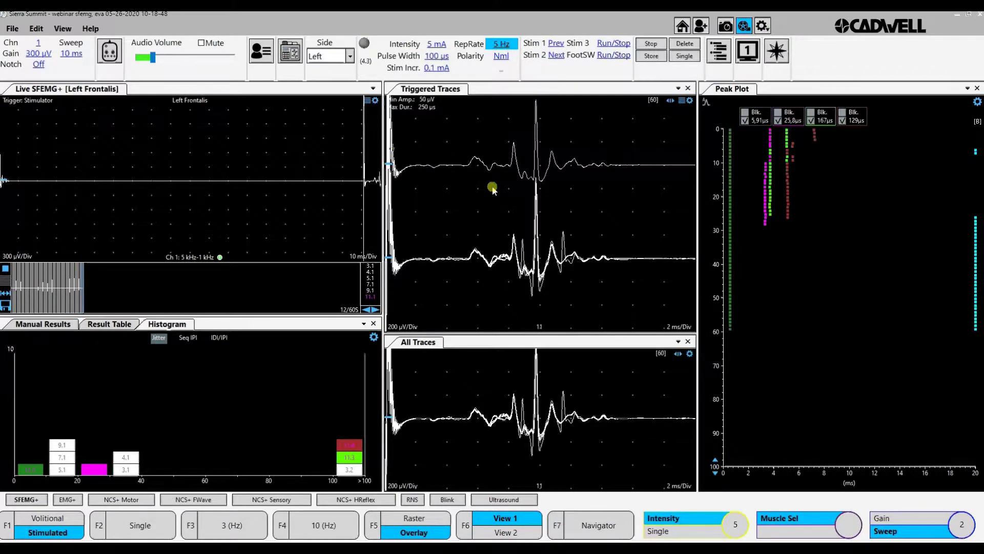
key(Up)
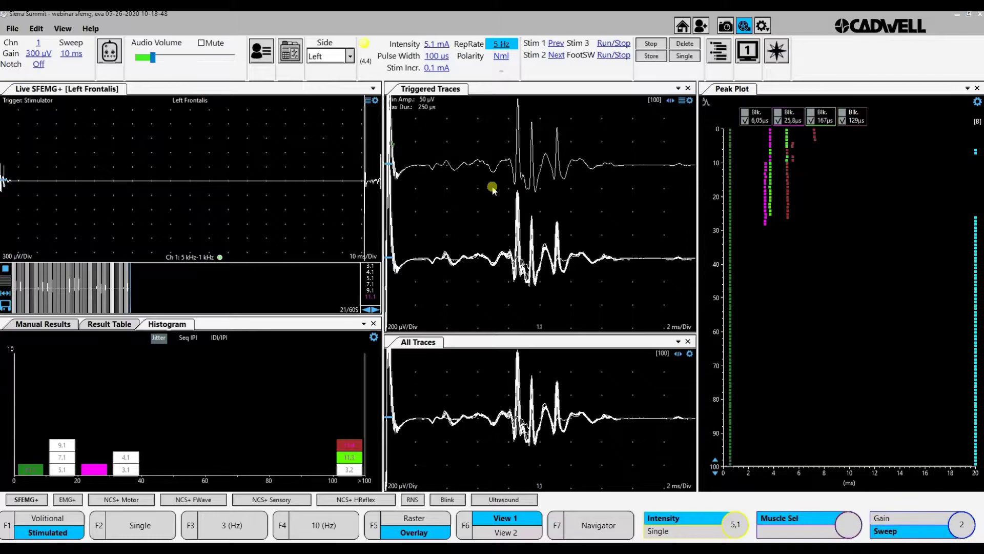
key(Down)
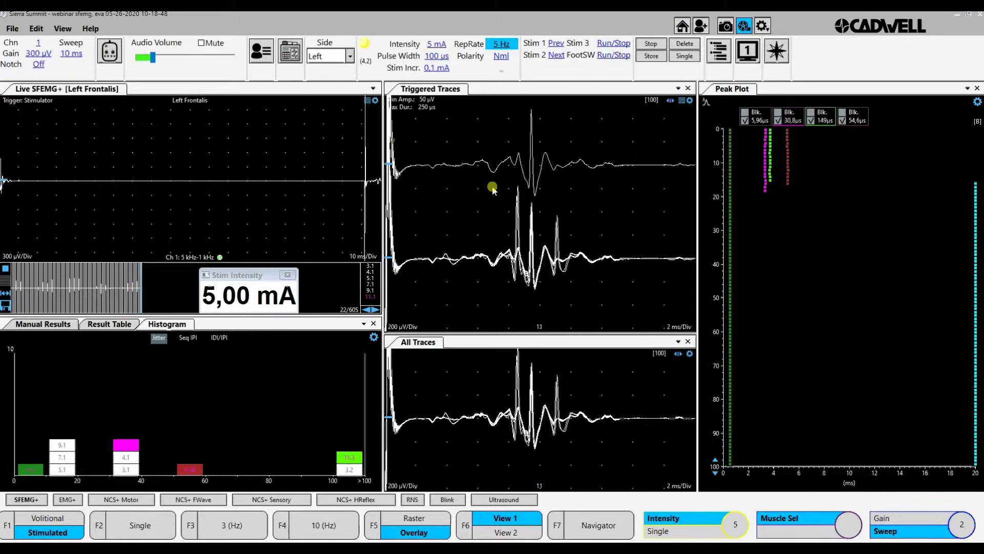
key(Down)
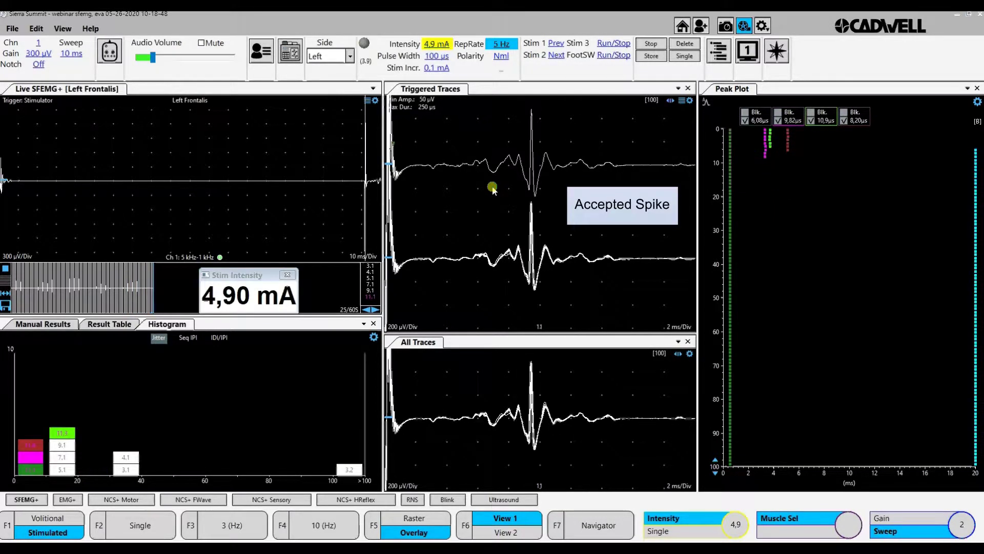
Step: Reduce the stimulation intensity in 0.1 mA steps to 4.8 mA
key(Down)
key(Down)
key(Down)
key(Down)
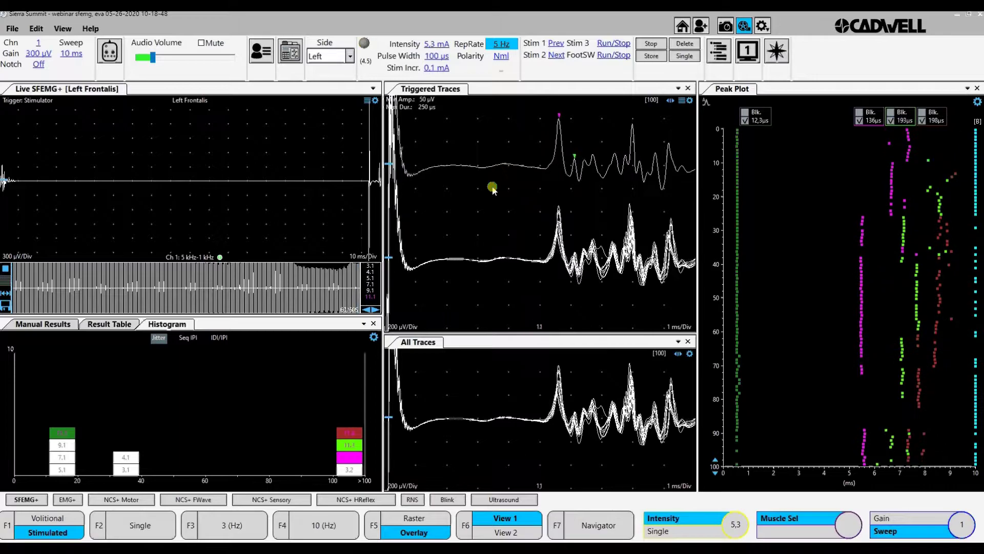
key(Down)
key(Down)
key(Down)
key(Down)
key(Down)
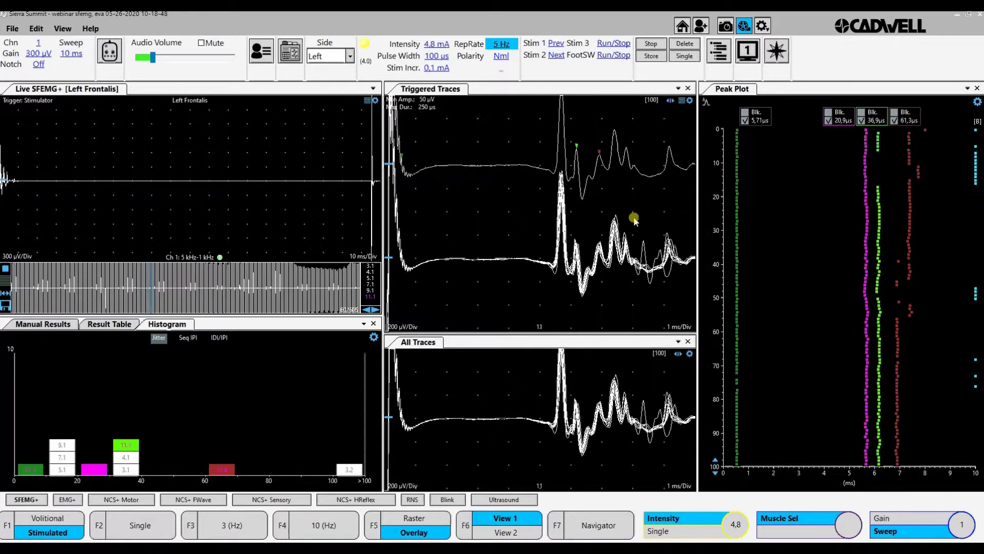
Step: Raise the stimulation intensity in 0.1 mA steps past 4.9 mA and lower it again
scroll(634, 220, up, 1)
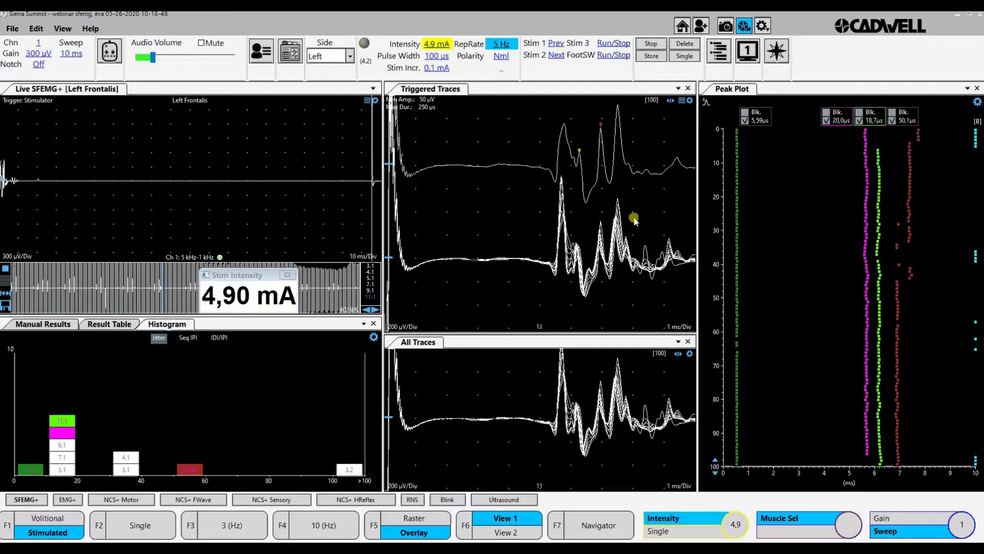
scroll(634, 221, up, 1)
scroll(634, 220, up, 1)
scroll(634, 220, up, 1)
scroll(635, 220, down, 4)
scroll(634, 221, down, 2)
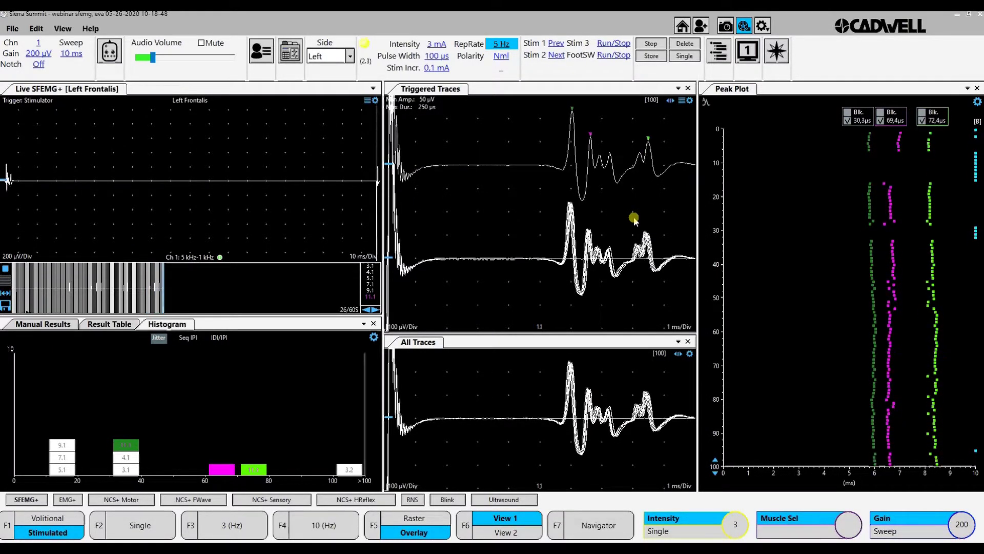
Step: Raise the stimulation intensity in 0.1 mA steps from 3 mA to beyond 3.5 mA
key(Up)
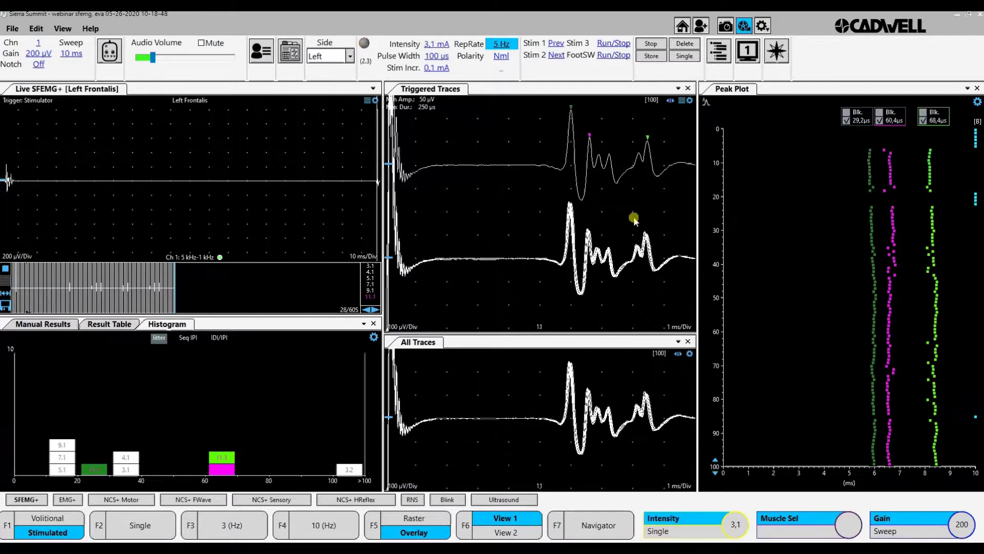
key(Up)
key(Up)
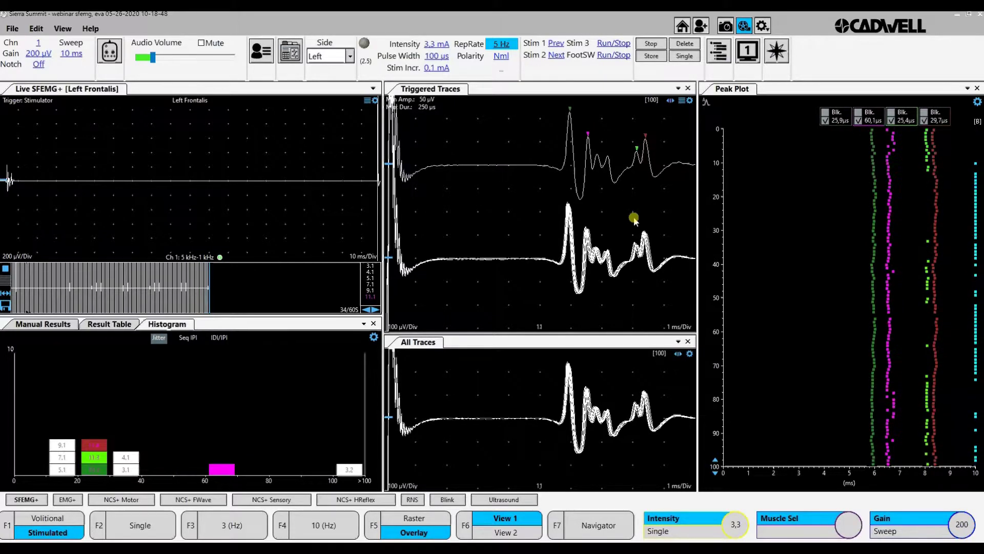
key(Up)
key(Up)
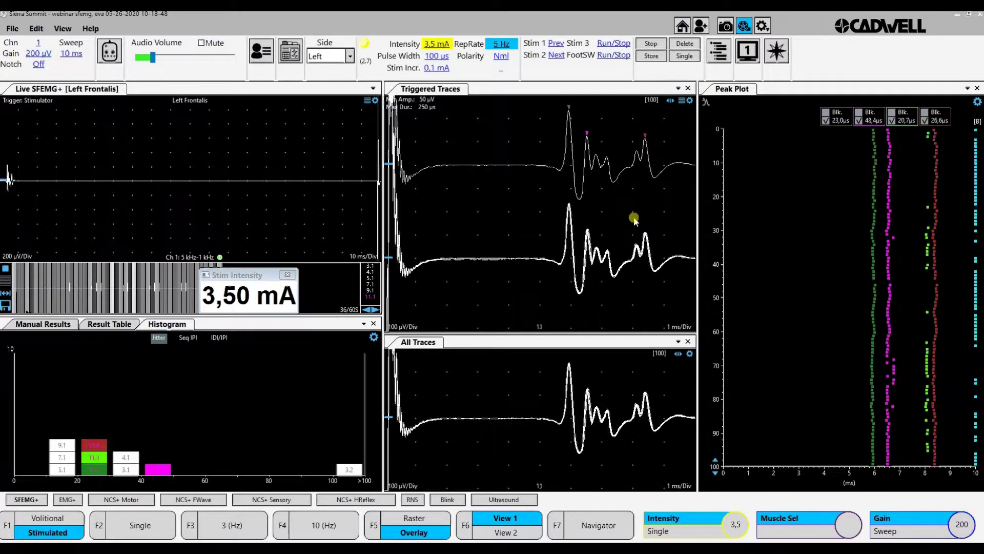
key(Up)
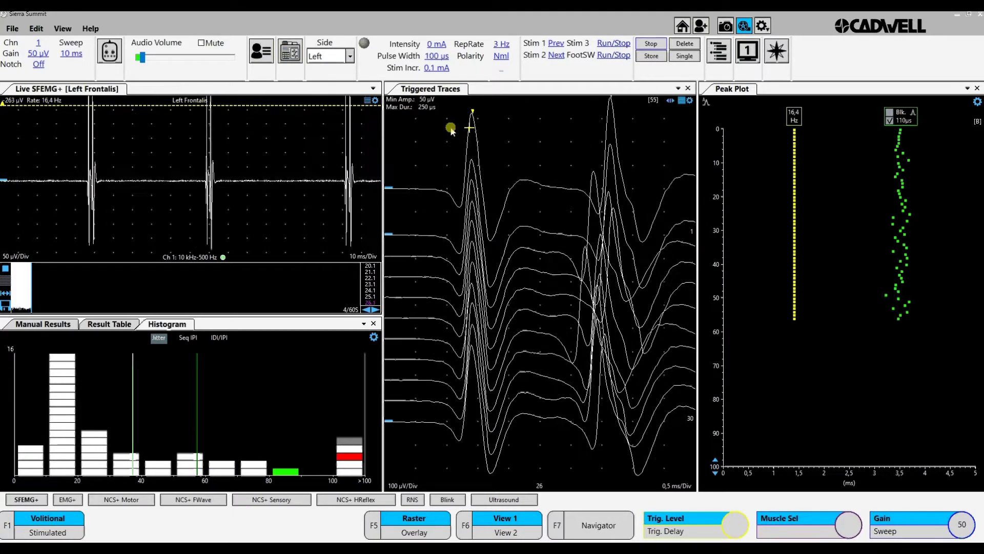
Step: Show the volitional triggered traces in overlay, return them to raster, and stop the acquisition
click(680, 101)
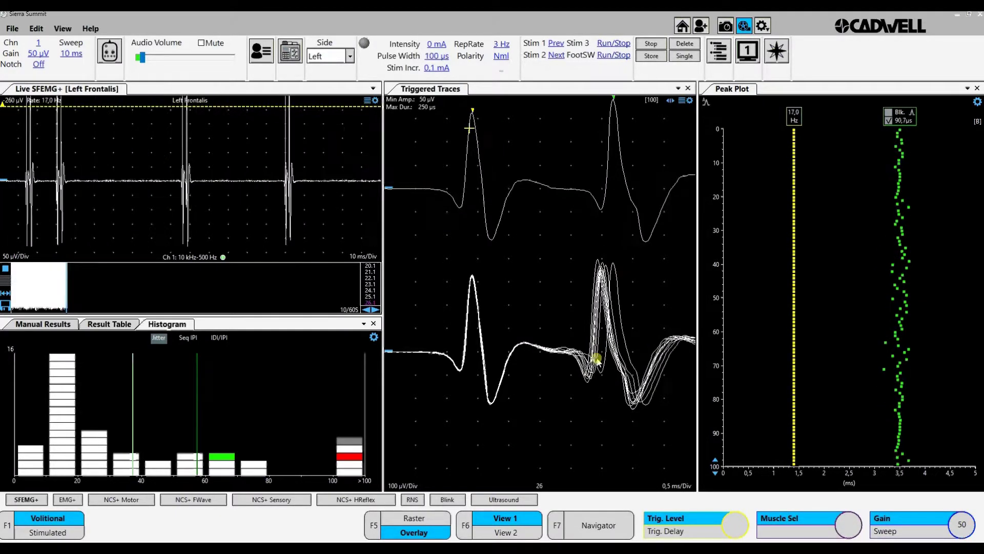
click(685, 101)
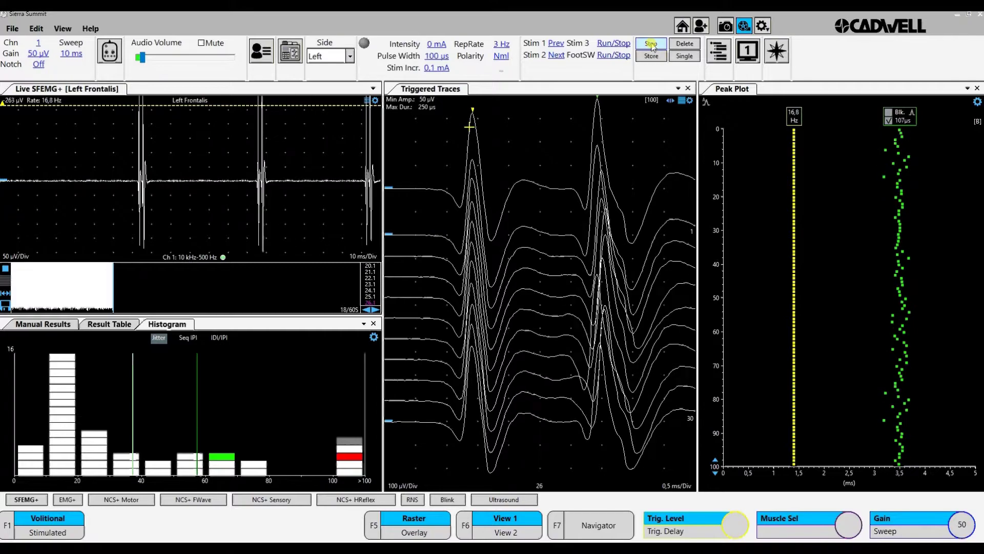
click(652, 46)
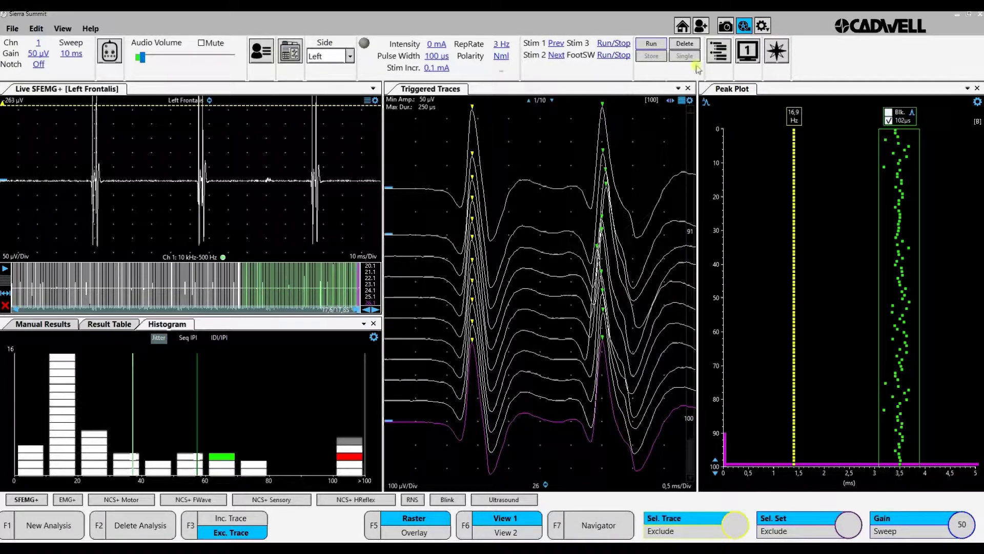
Step: Set the gain to 100 µV and overlay the triggered traces
click(729, 52)
click(282, 363)
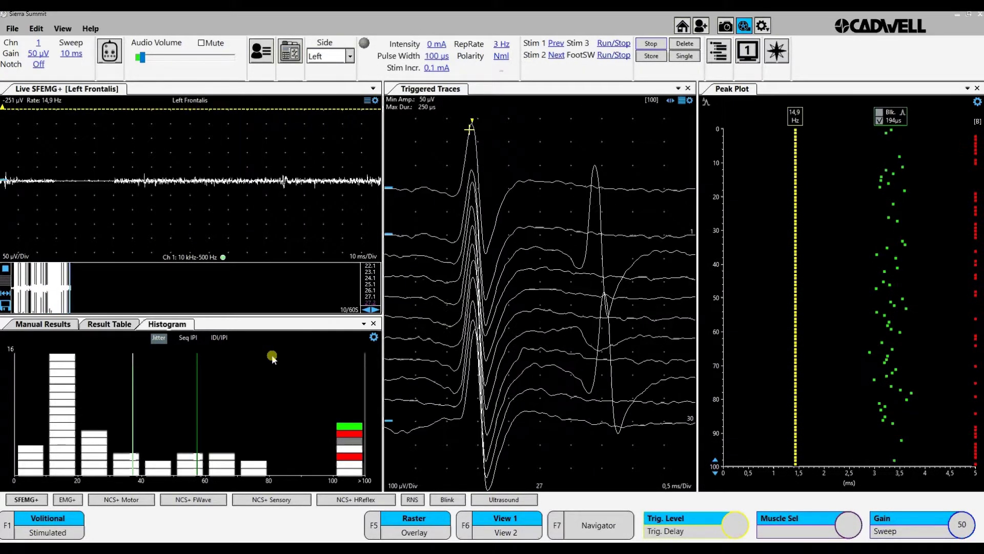
key(Down)
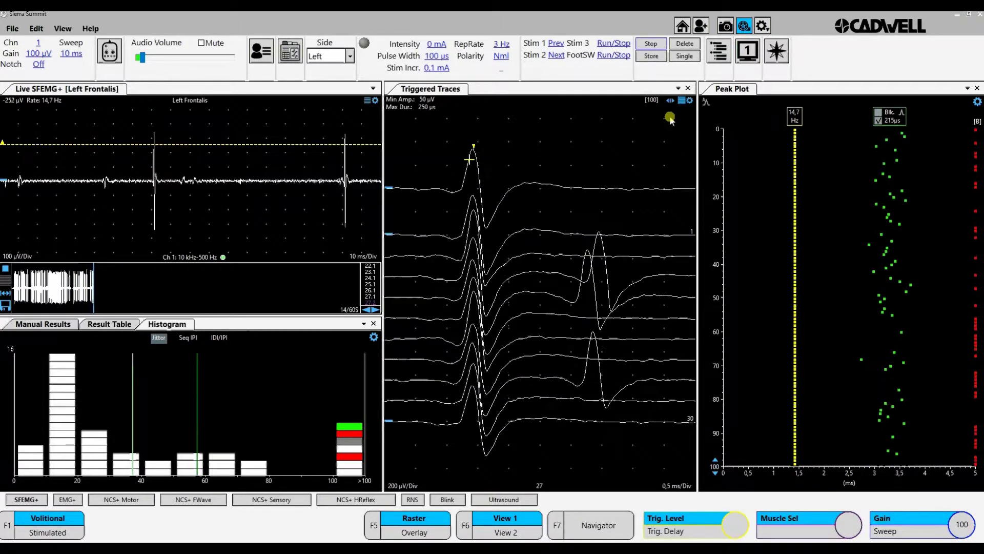
key(F5)
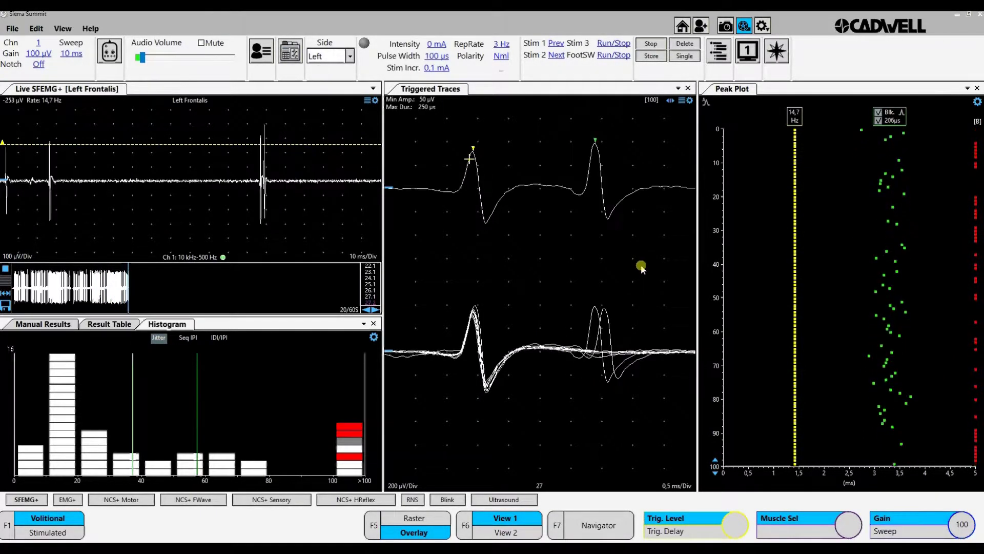
Step: Stop the acquisition and review the traces in raster, moving the peak plot's trace selection to trace 75
click(651, 44)
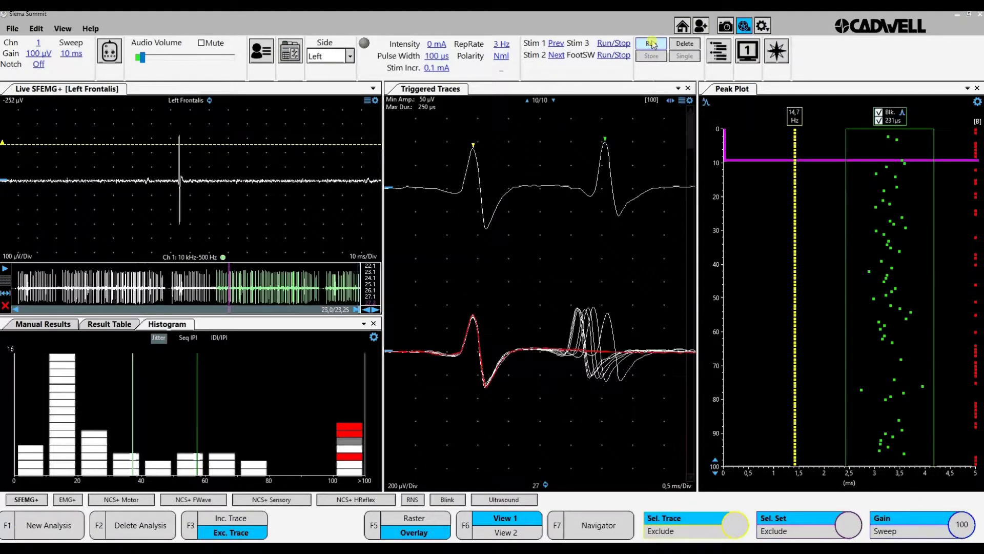
click(683, 102)
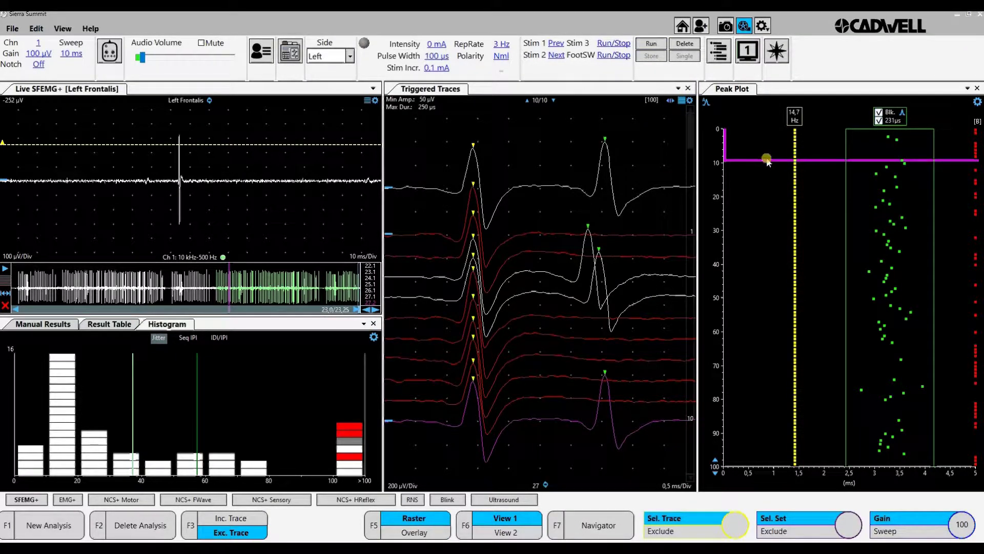
drag(768, 162, 802, 382)
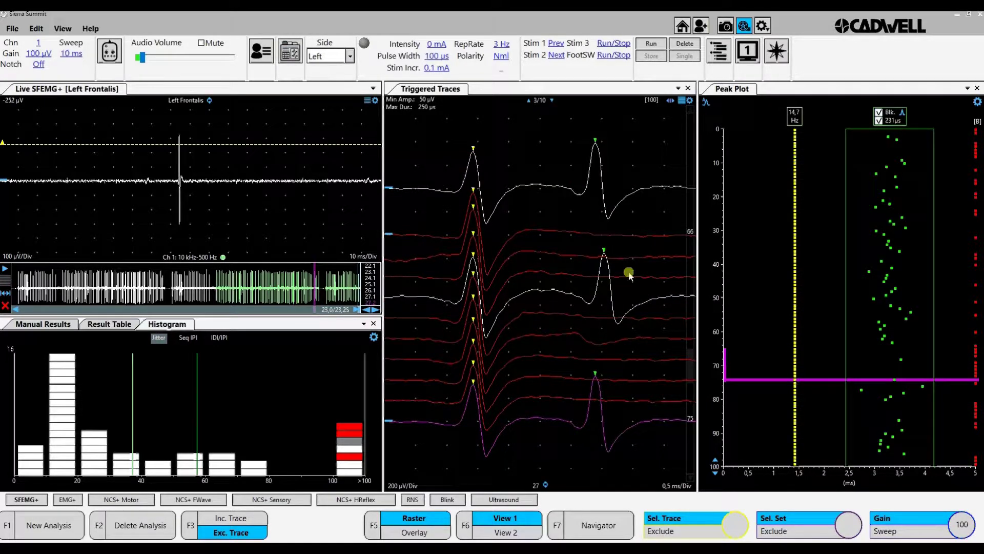
Step: Toggle the marking of red trace 71 and switch the triggered traces to overlay
click(468, 298)
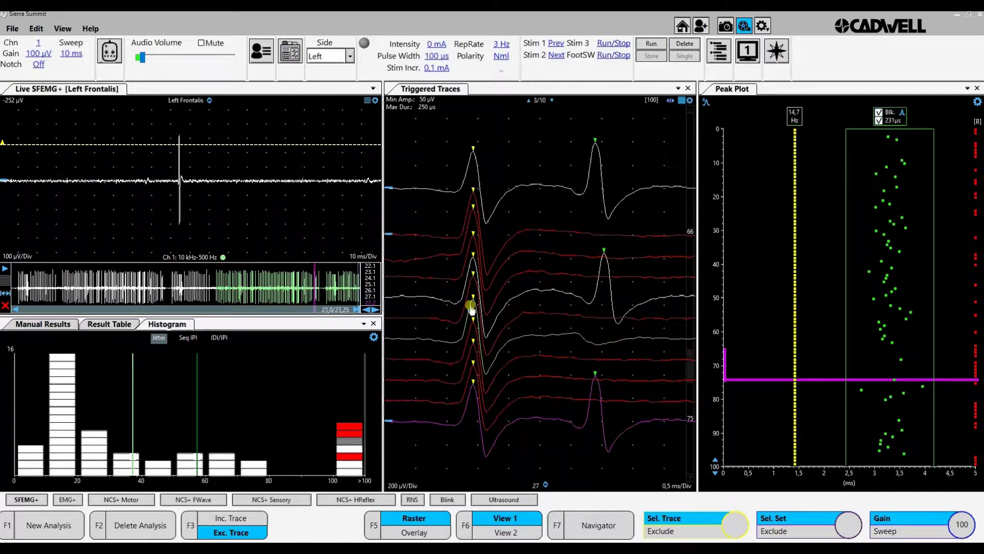
click(682, 114)
click(684, 102)
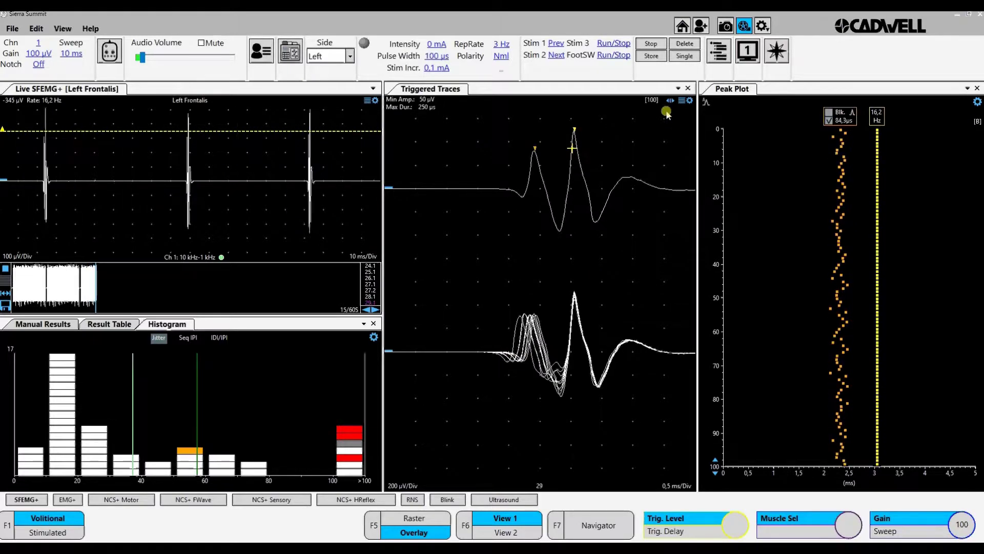
Step: Show the triggered traces in raster, then stop and restart the acquisition
click(680, 102)
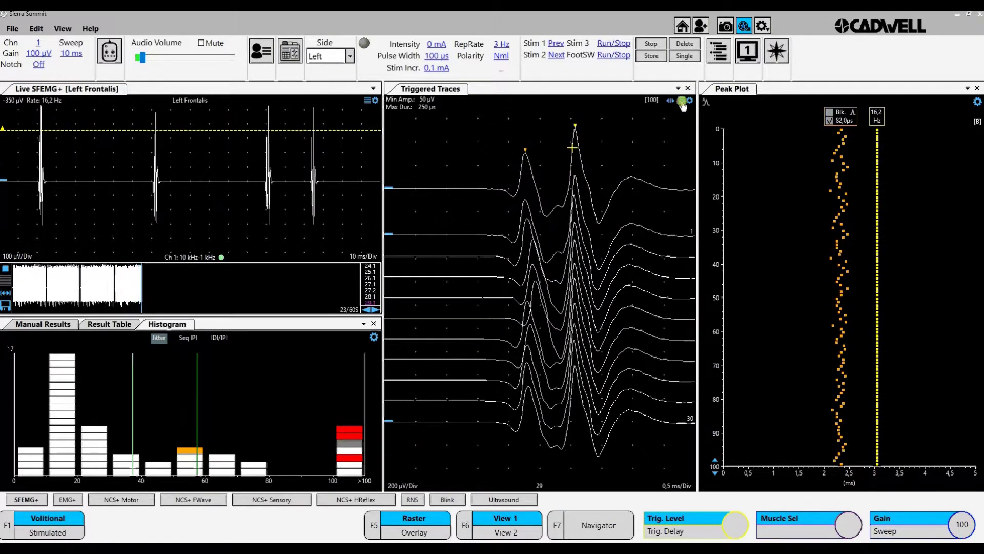
key(space)
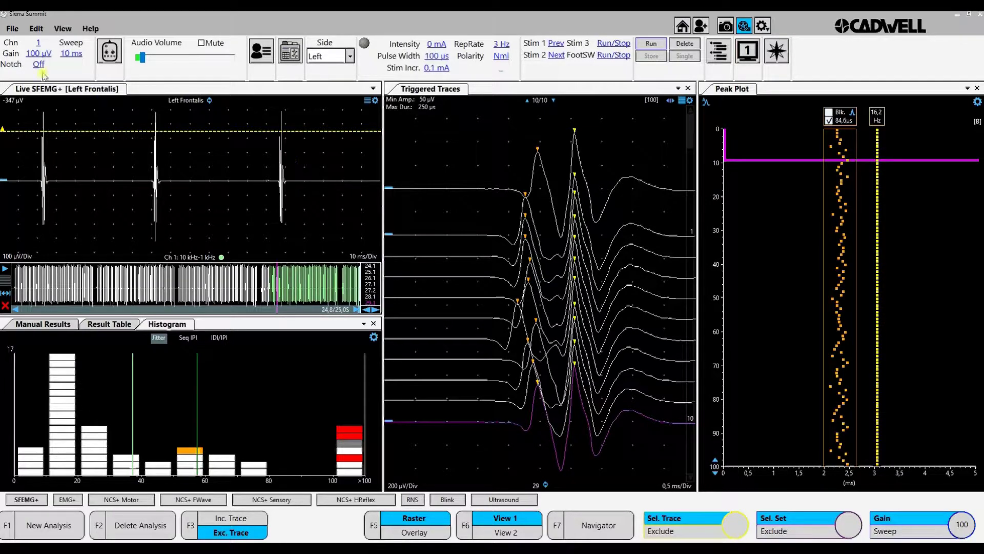
key(space)
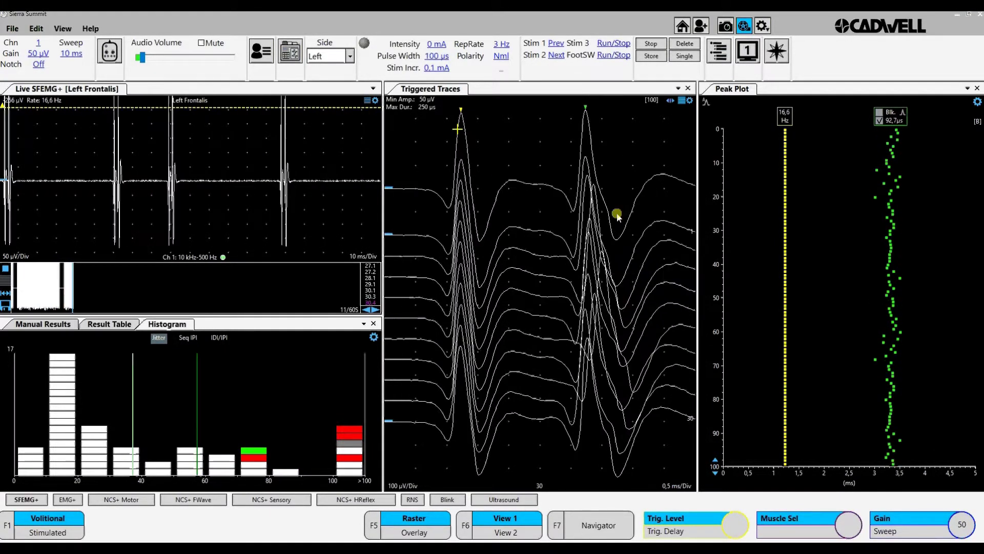
Step: Switch the triggered traces to overlay and back to raster, and stop and restart the acquisition
click(682, 101)
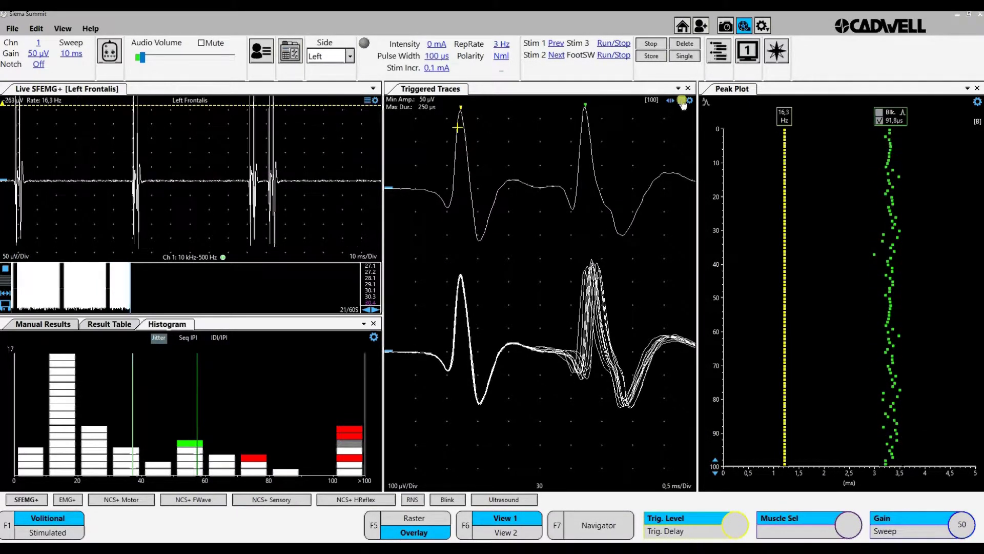
key(F5)
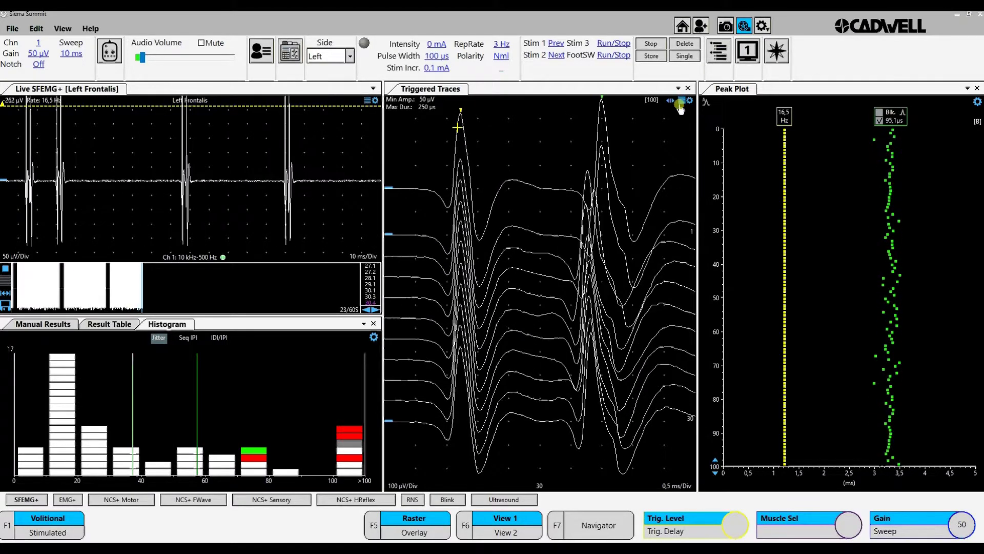
click(657, 45)
key(space)
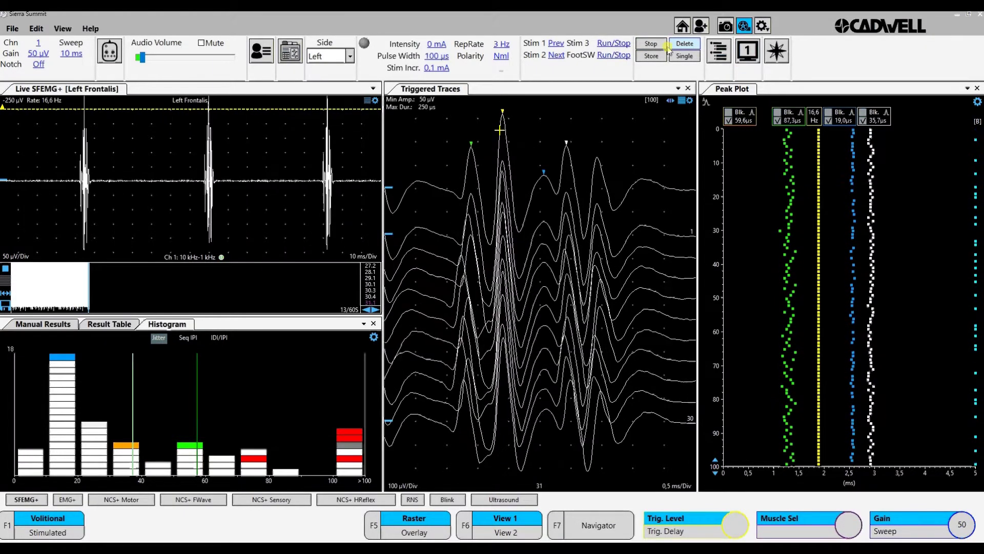
Step: Stop the left frontalis acquisition and make the green peak the reference peak in the peak plot
click(651, 45)
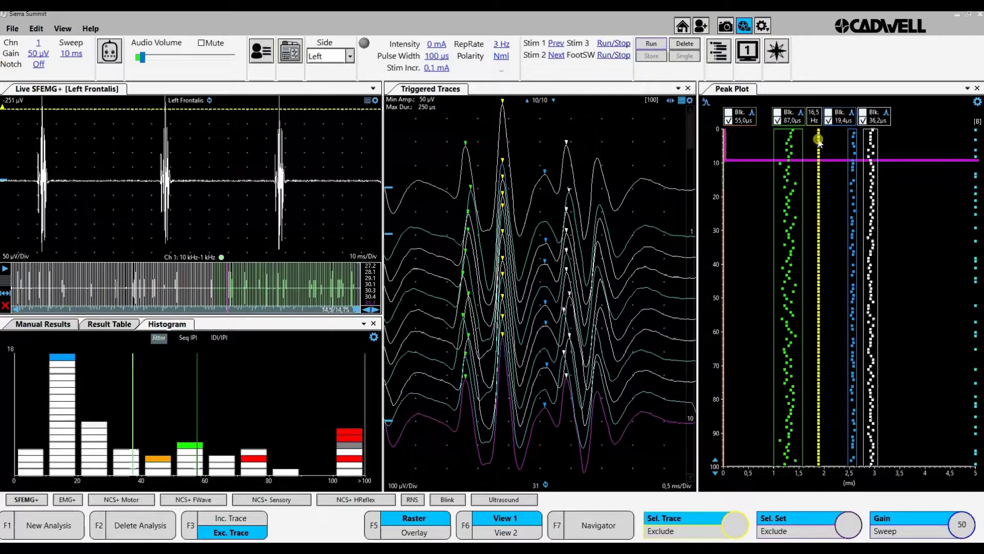
click(799, 119)
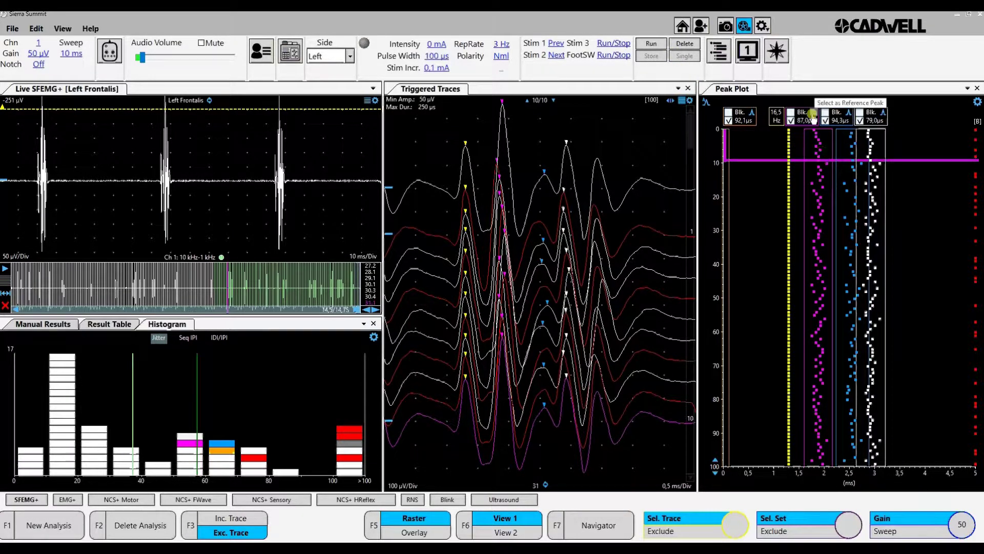
click(819, 131)
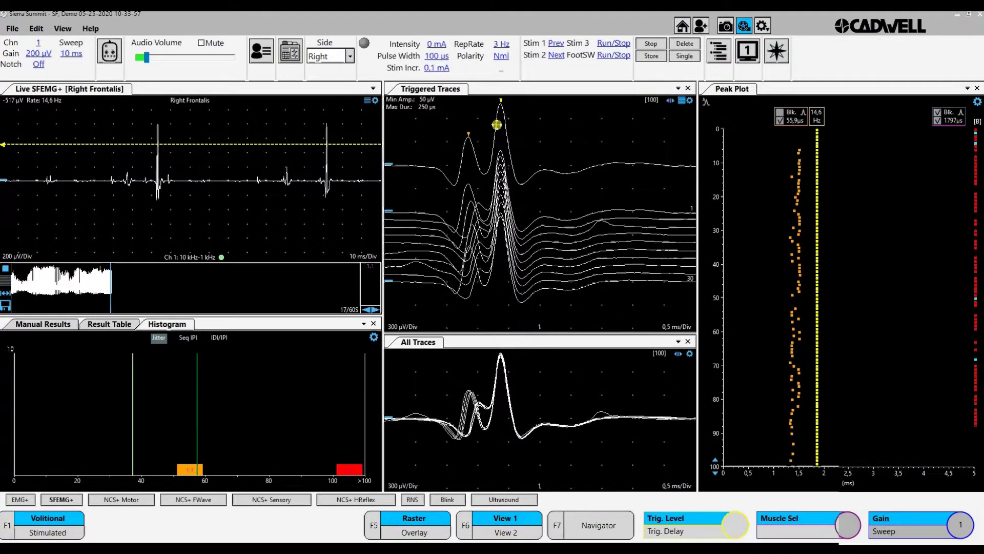
Step: Place the trigger point on the tallest peak of the right frontalis triggered trace, and stop and restart the acquisition
click(497, 125)
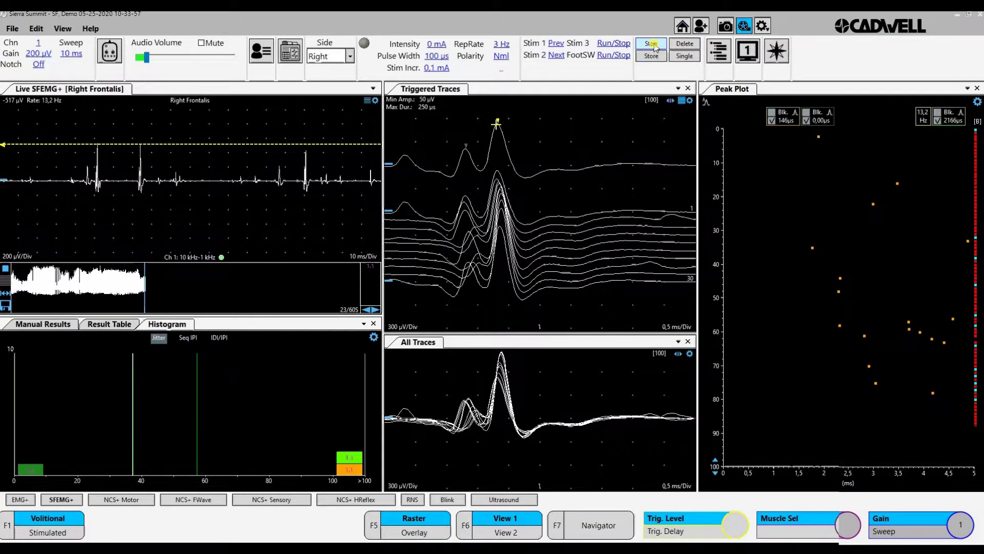
click(652, 44)
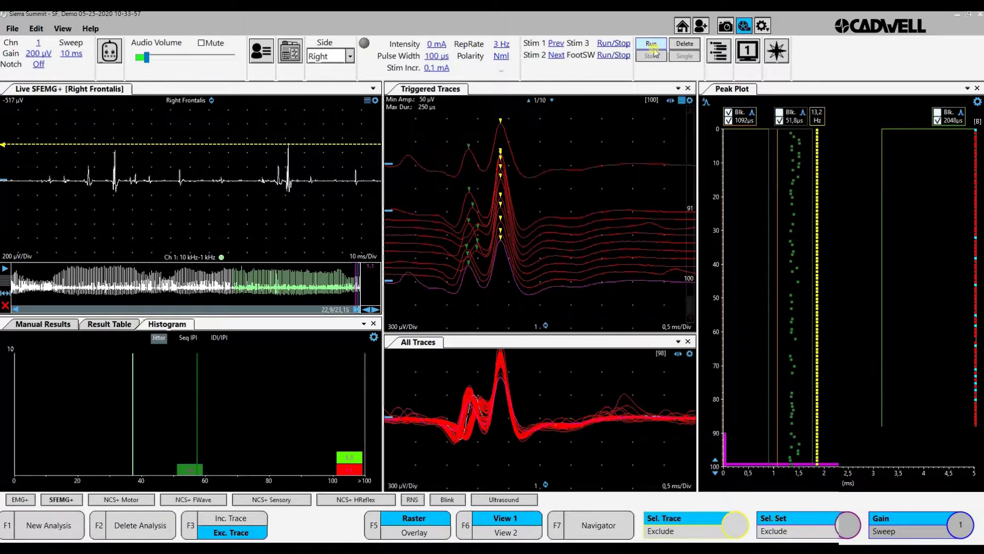
click(652, 45)
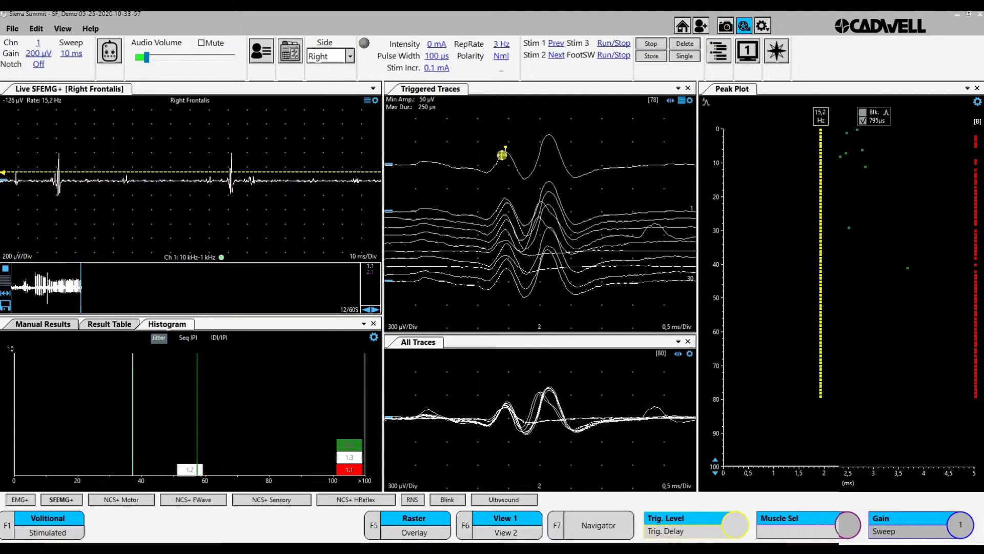
Step: Adjust the trigger point on the triggered trace to a level of -404 µV, and stop and restart the acquisition
click(499, 162)
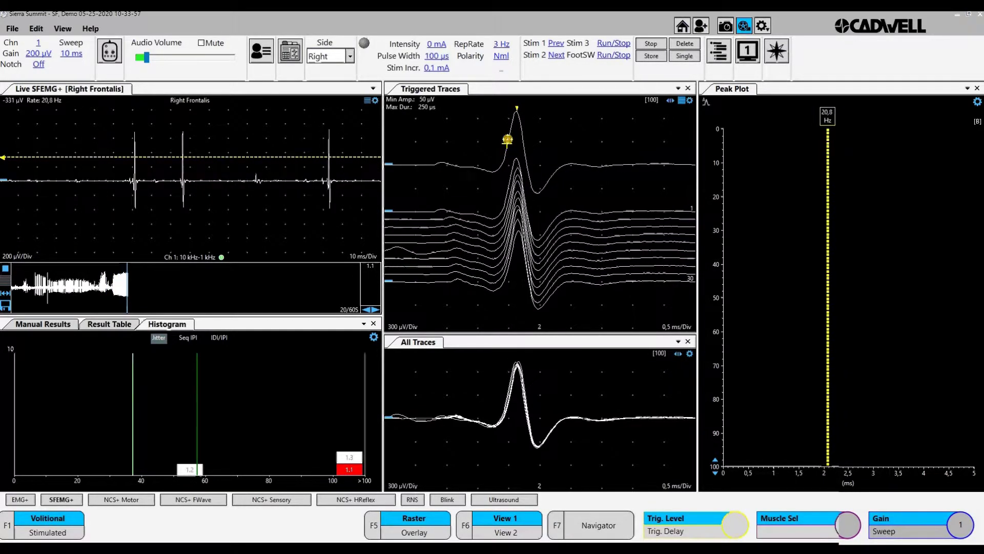
click(509, 133)
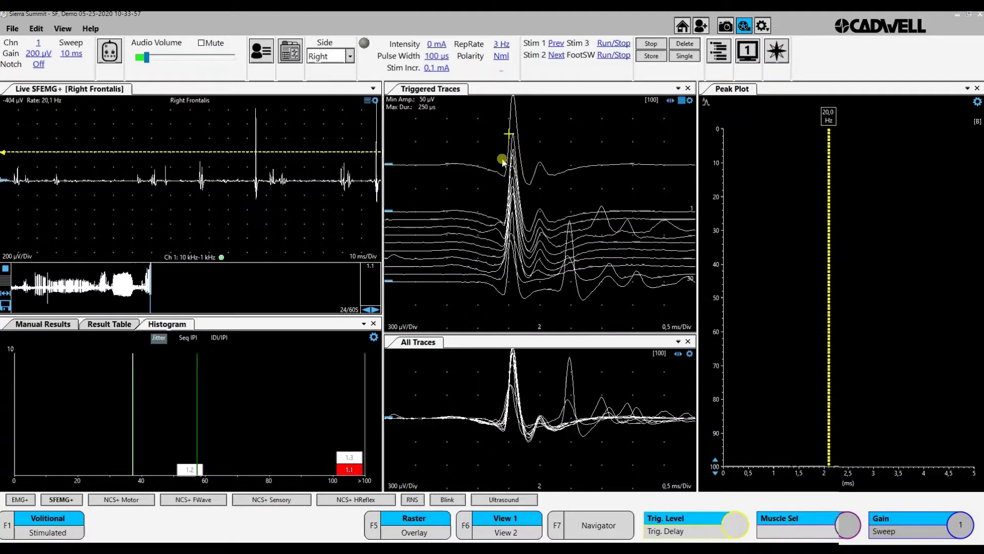
click(508, 145)
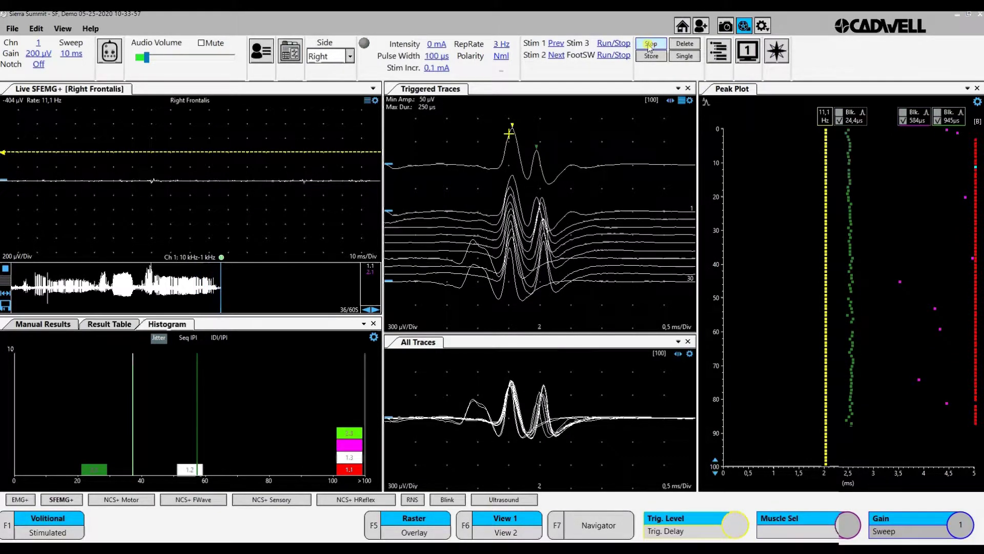
click(650, 45)
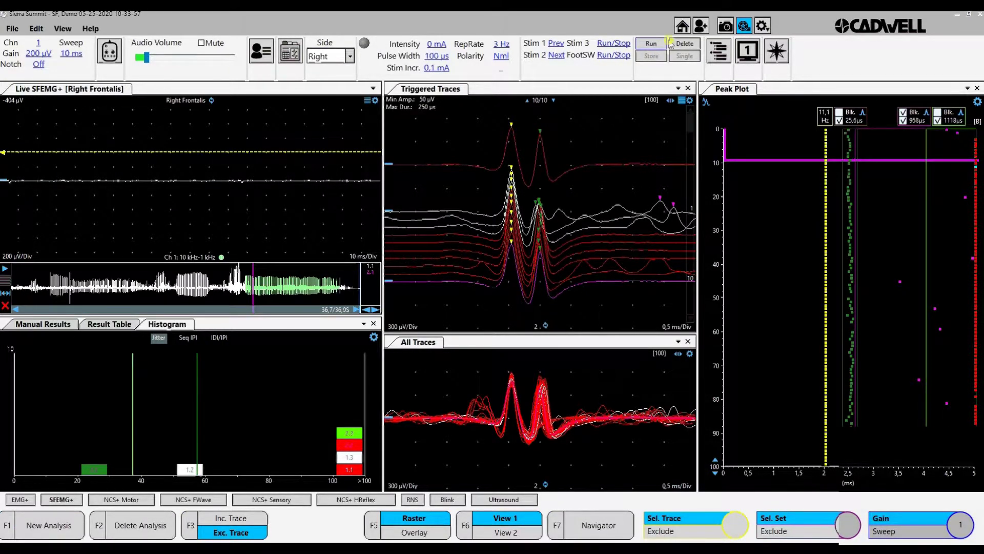
click(651, 45)
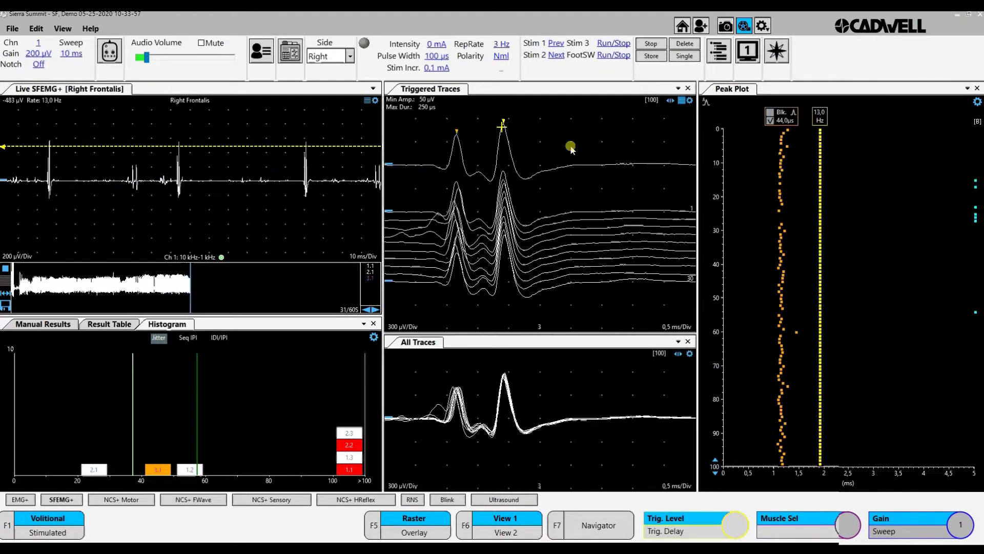
Step: Stop the acquisition, overlay the triggered traces and scroll back through them, and stop the following recording as well
click(650, 46)
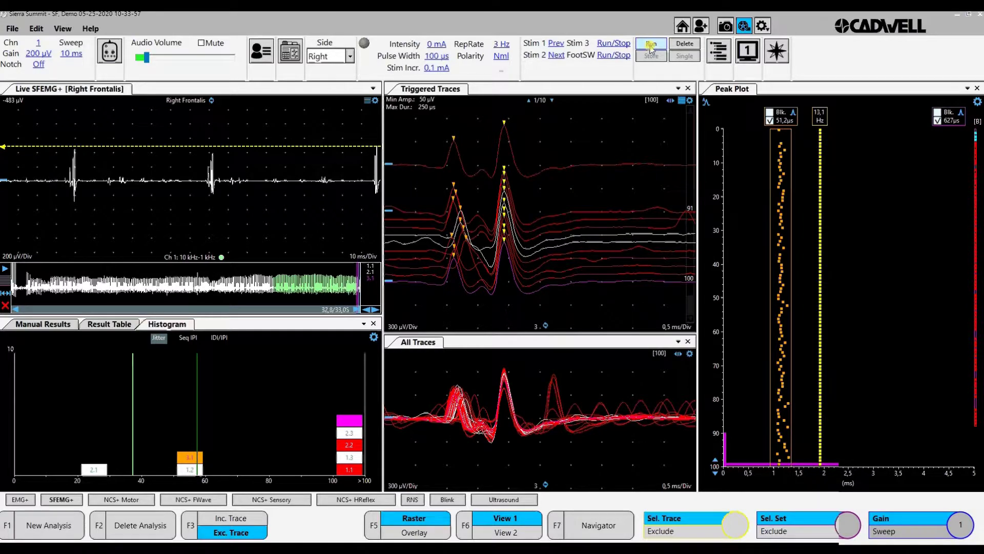
key(F5)
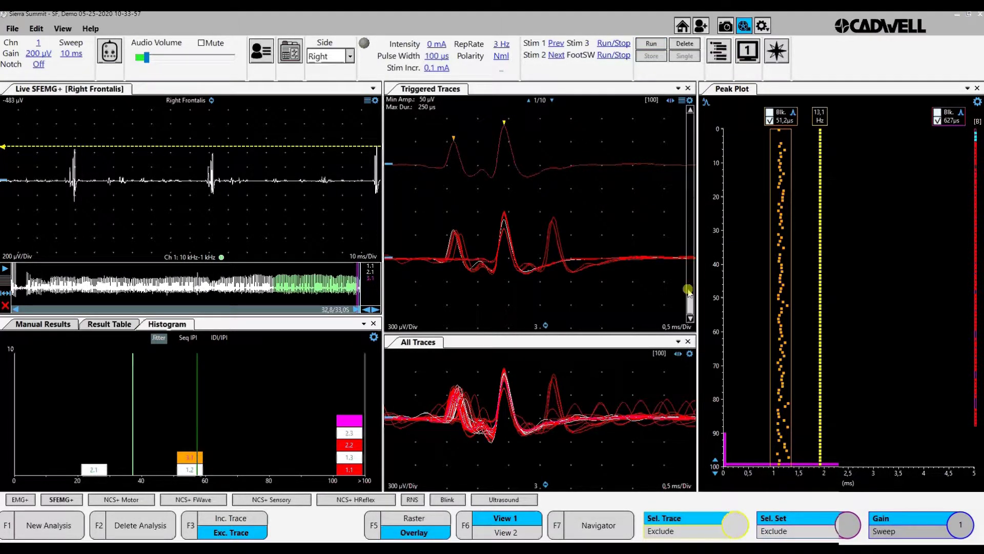
drag(691, 305, 691, 234)
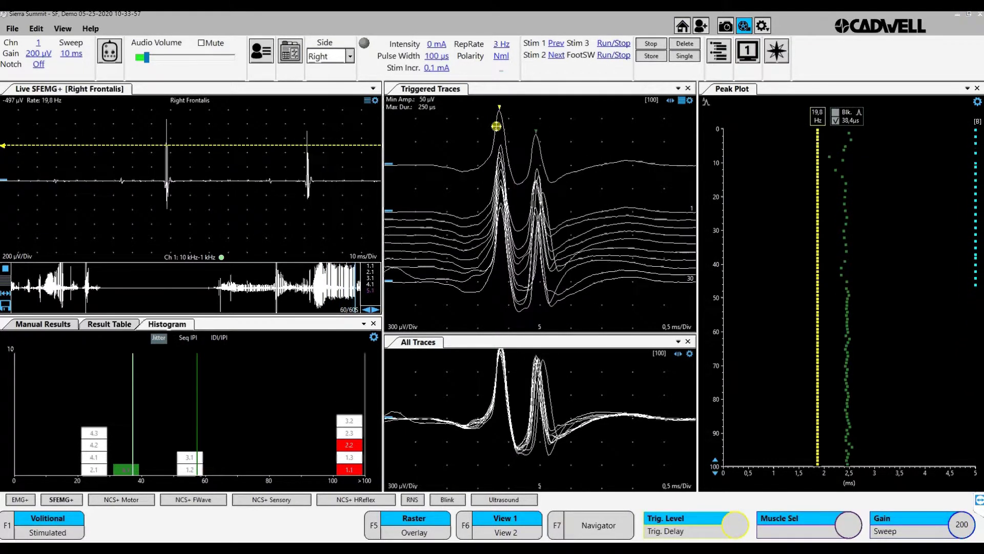
click(651, 44)
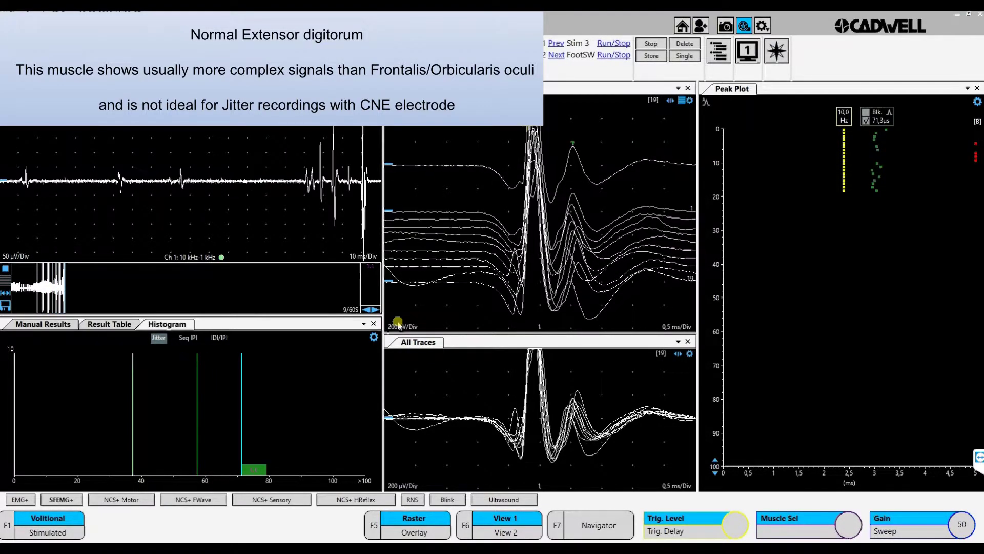
Step: Set the triggered traces' gain to 300 µV/Div and the live signal's gain to 100 µV/Div for the extensor digitorum recording
click(397, 325)
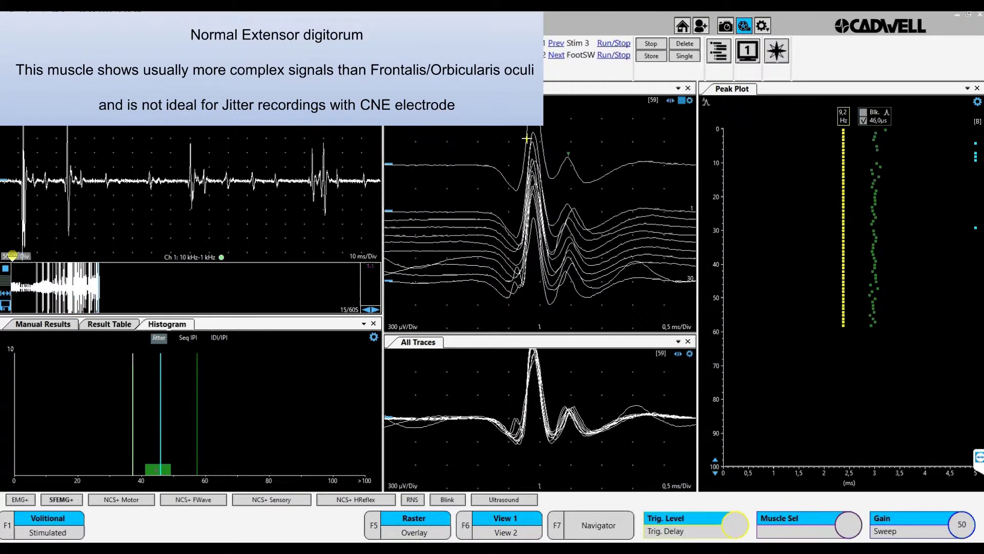
click(11, 255)
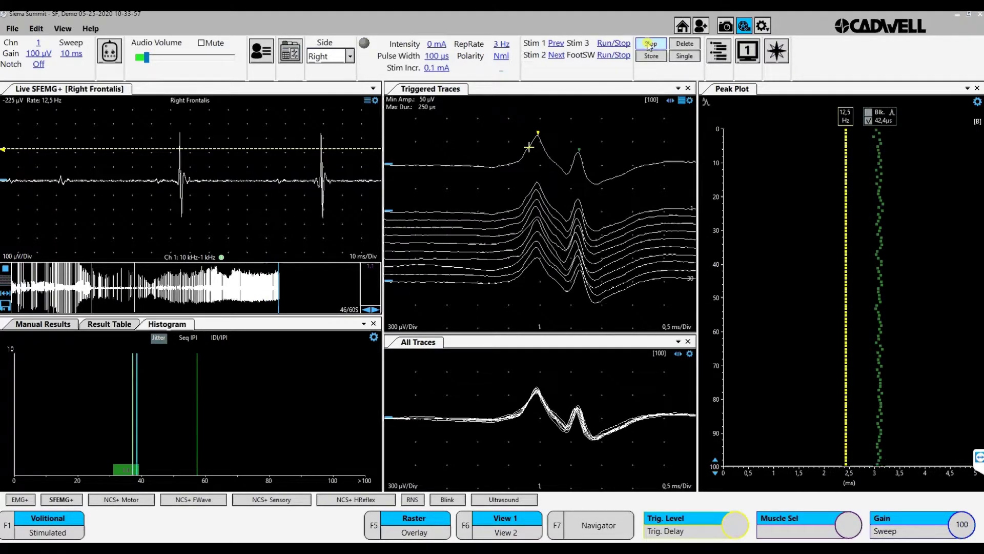
Step: Stop the acquisition, restart it for the second recording and stop that one too
click(649, 44)
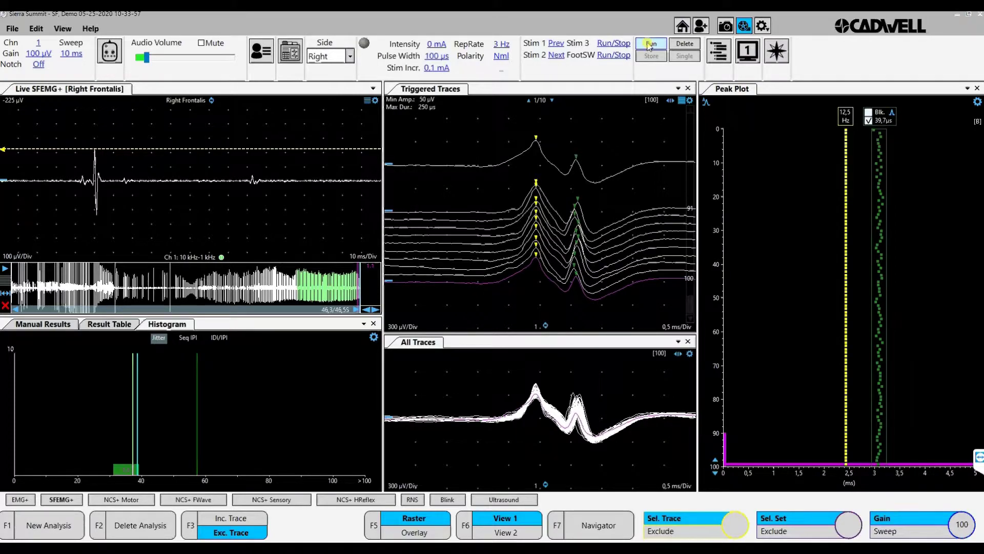
click(649, 44)
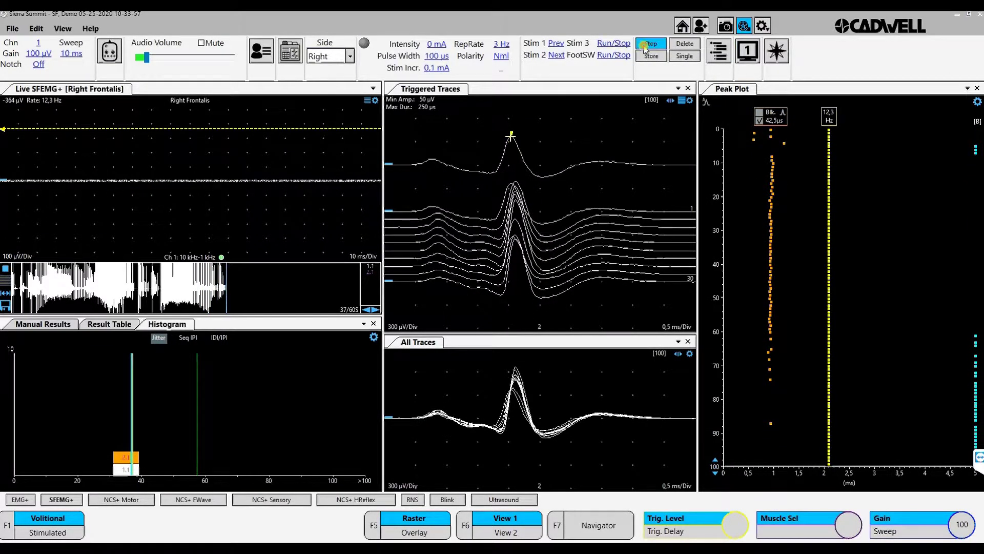
click(647, 44)
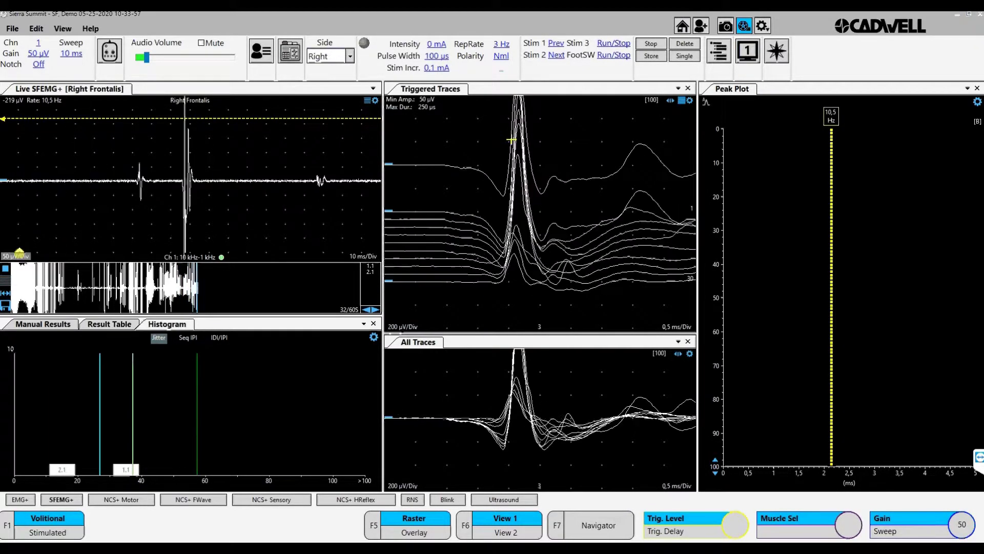
Step: In the third recording, raise the live gain to 100 µV/Div and the triggered gain to 300 µV/Div, and stop the acquisition
click(18, 256)
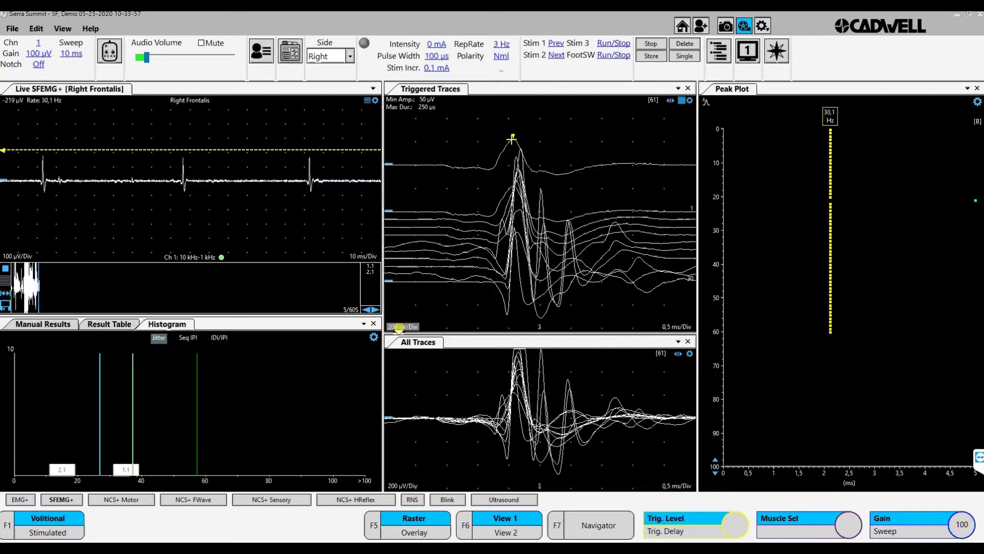
click(399, 327)
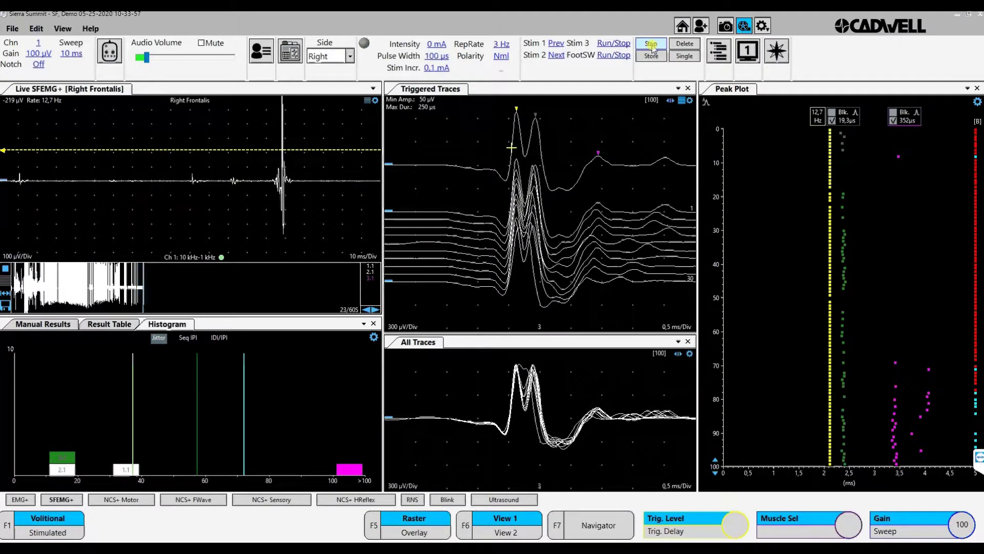
click(651, 45)
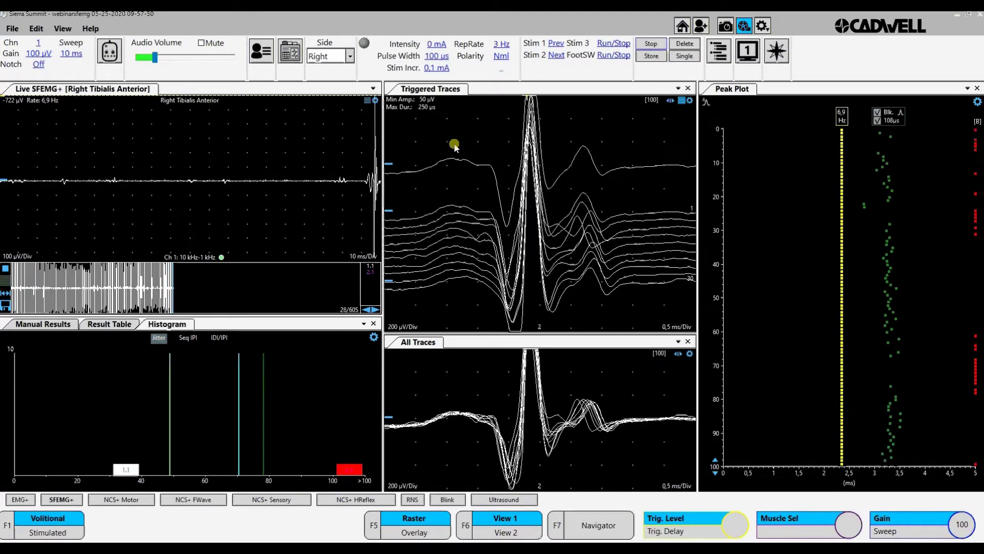
Step: Stop the tibialis anterior acquisition, overlay the triggered traces and move the peak plot's trace selection to about trace 48
key(space)
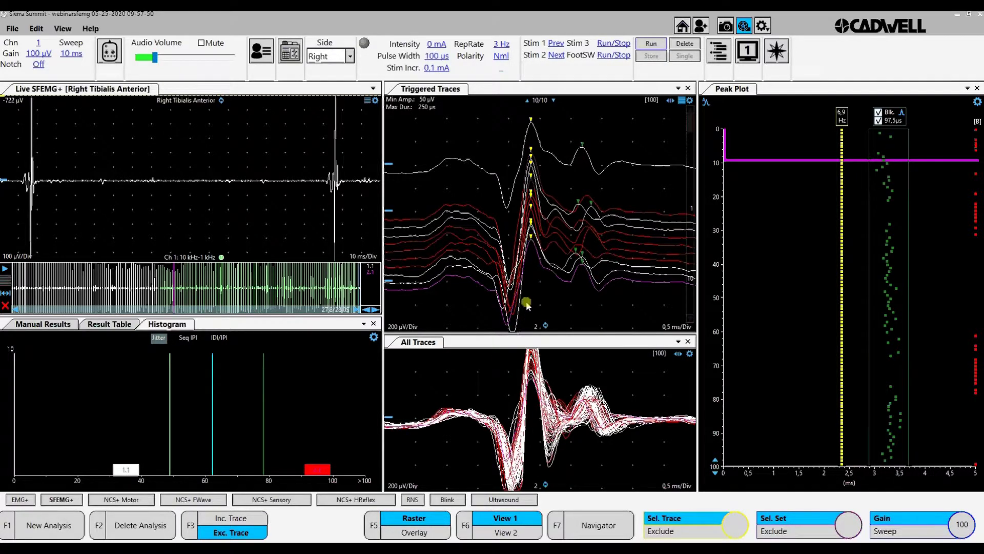
key(F5)
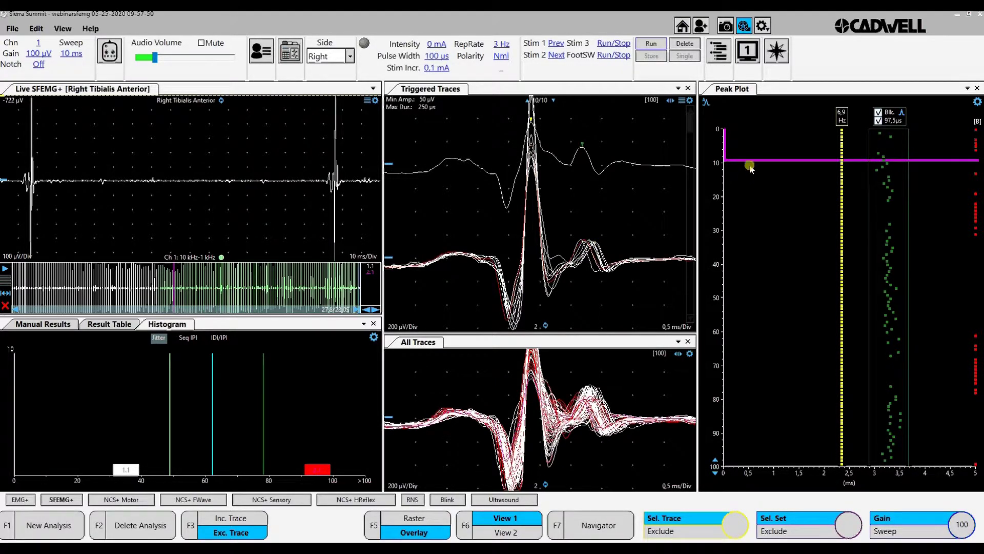
drag(752, 162, 742, 290)
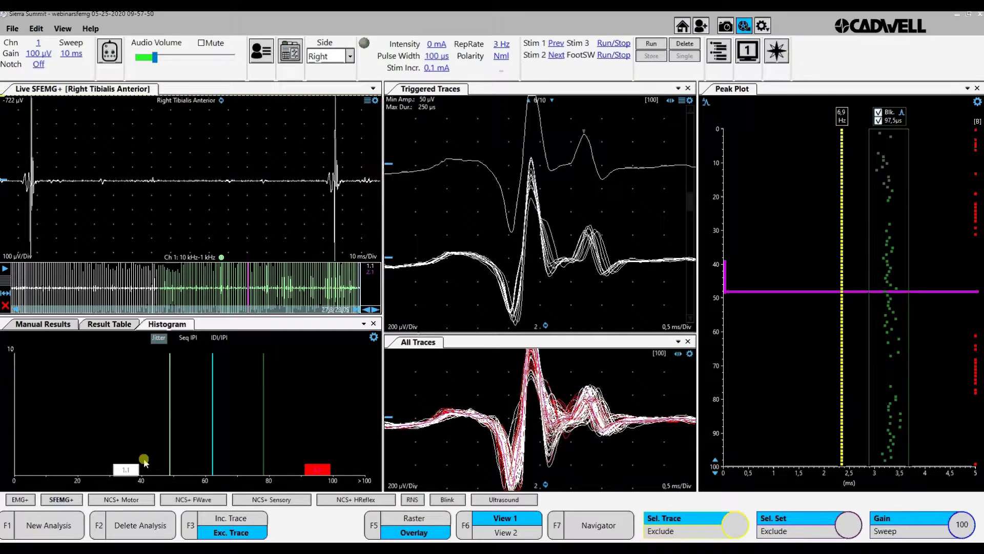
Step: Restart the tibialis anterior acquisition and try to move the trigger point to an earlier position on the triggered trace
key(space)
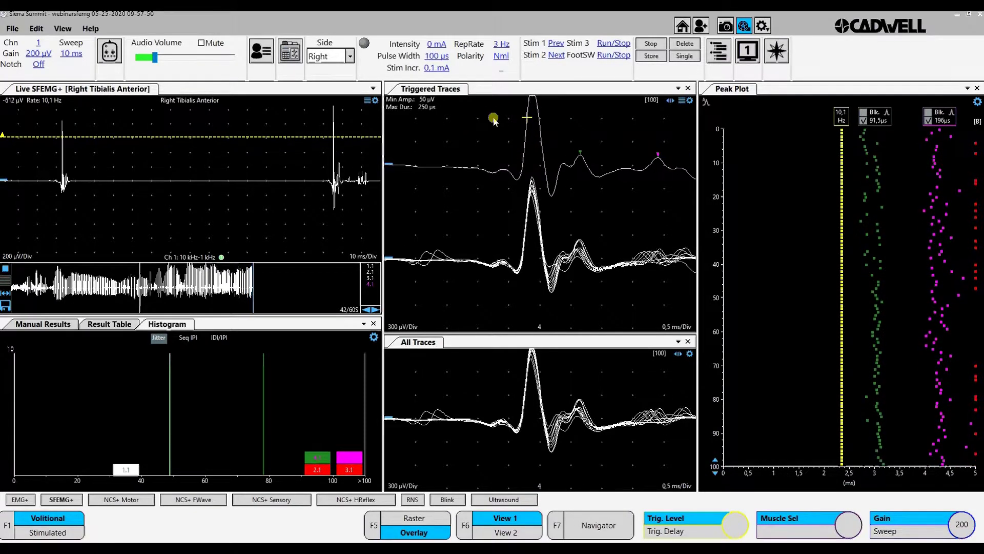
drag(523, 120, 444, 137)
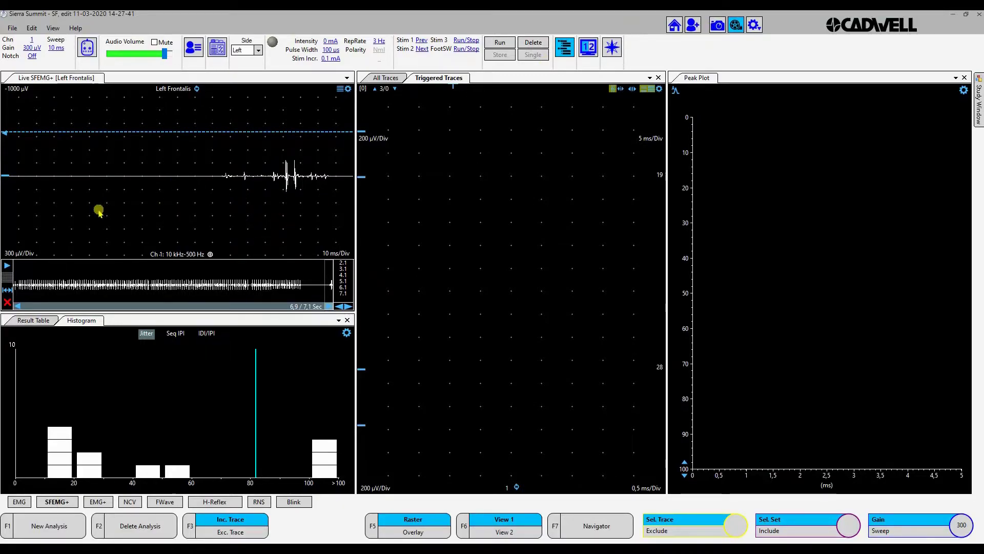
Step: Replay the stored left frontalis signal, set its trigger level to -233 µV and stop the replay
click(7, 268)
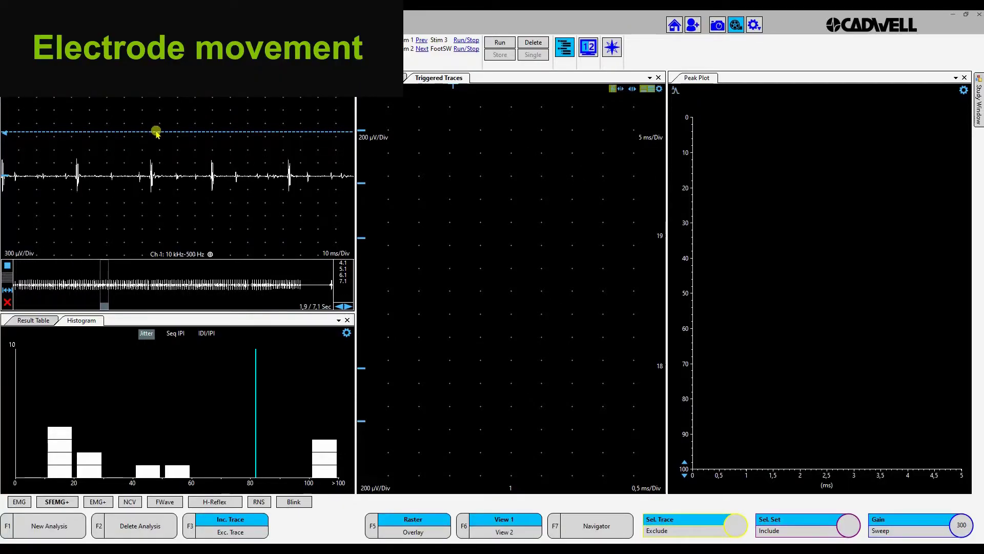
drag(169, 132, 169, 165)
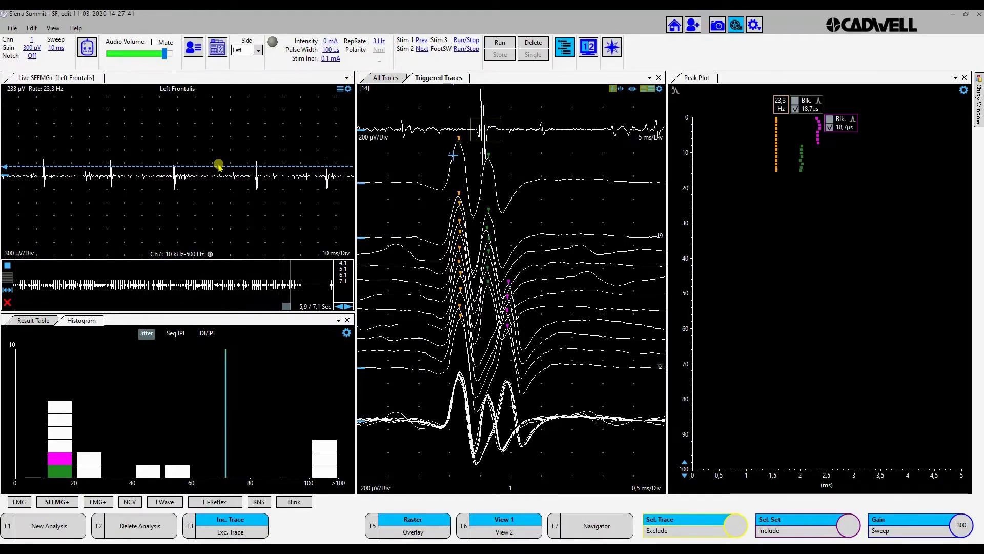
click(6, 266)
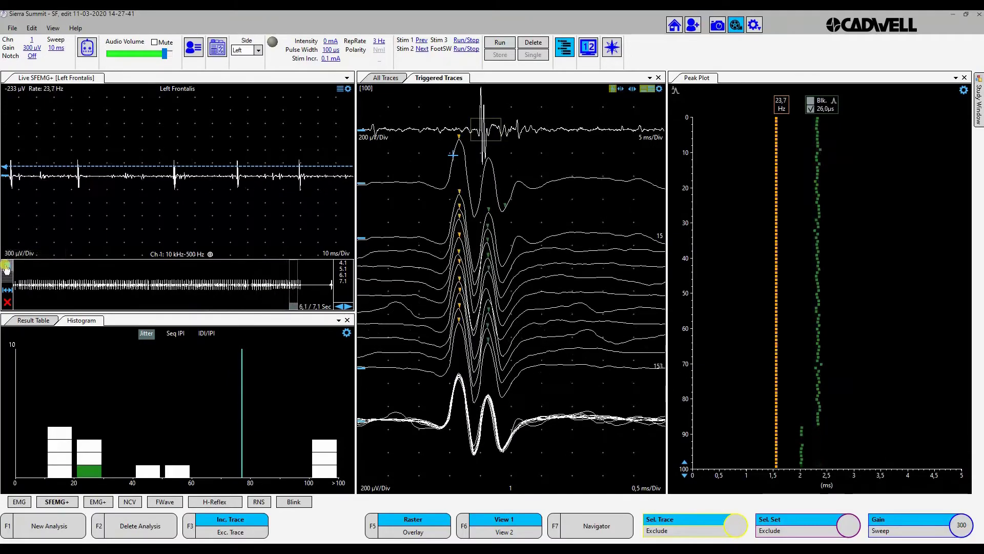
click(518, 294)
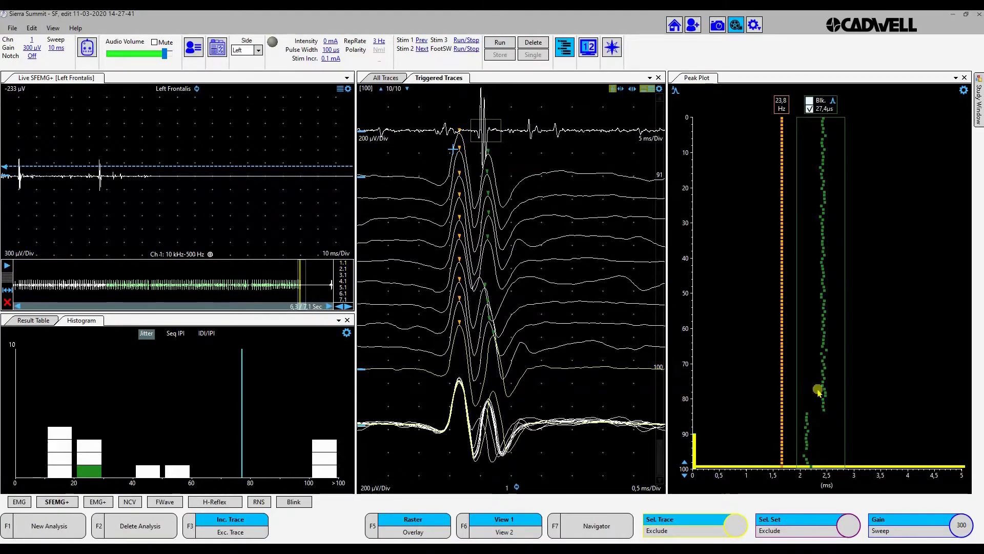
Step: Limit the green peak's analysis window on the peak plot to about the first 83 traces, excluding the shifted dots after them
drag(825, 411, 821, 126)
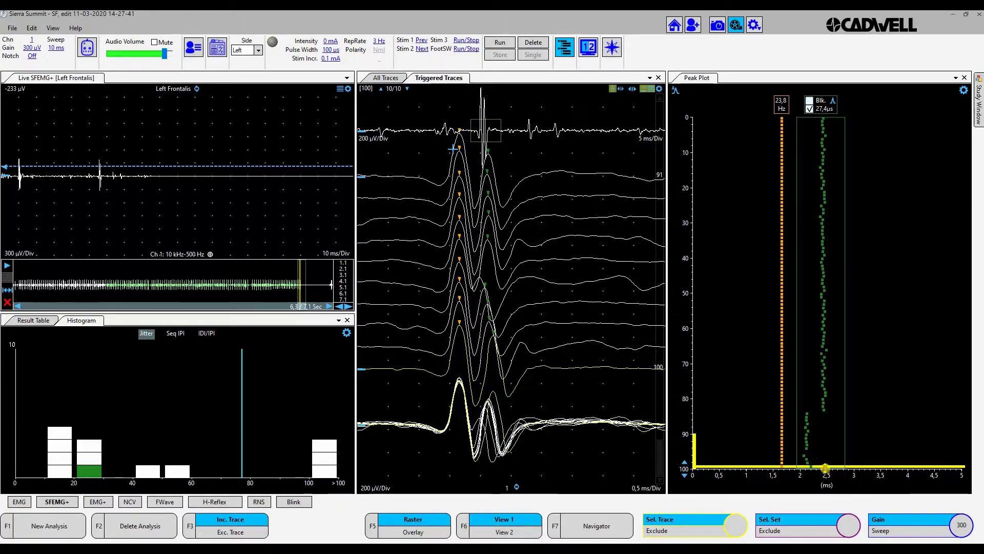
drag(825, 468, 828, 405)
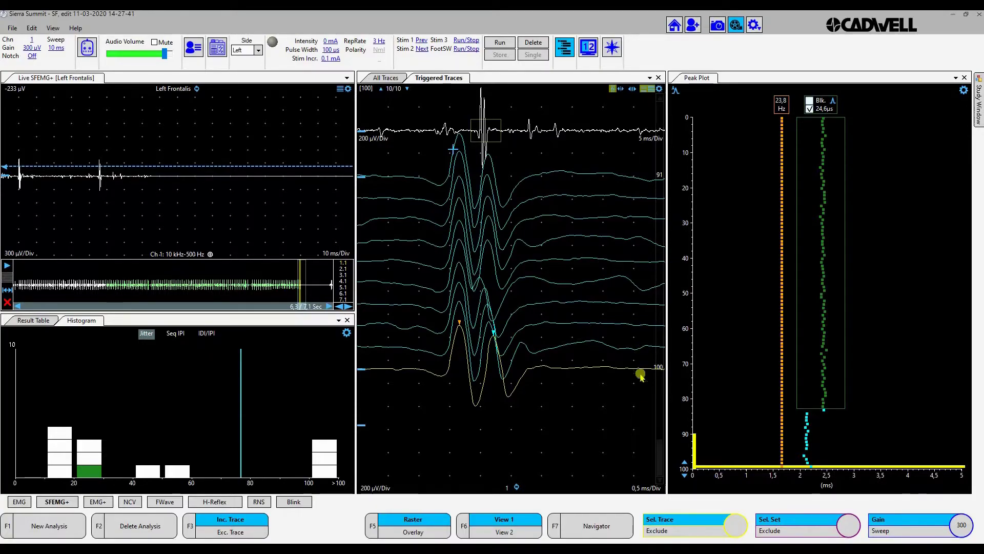
mouse_move(658, 451)
mouse_down()
mouse_move(641, 251)
mouse_move(634, 290)
mouse_move(653, 358)
mouse_move(656, 439)
mouse_move(657, 428)
mouse_up()
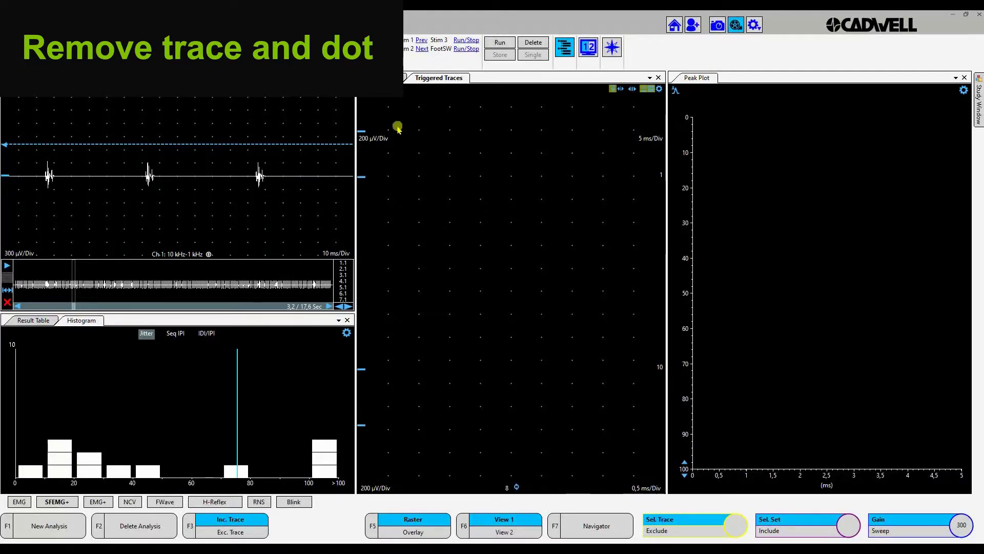
Step: Set the left frontalis trigger level to -105 µV, replay the stored signal and stop it at about 7.2 s
drag(198, 145, 195, 173)
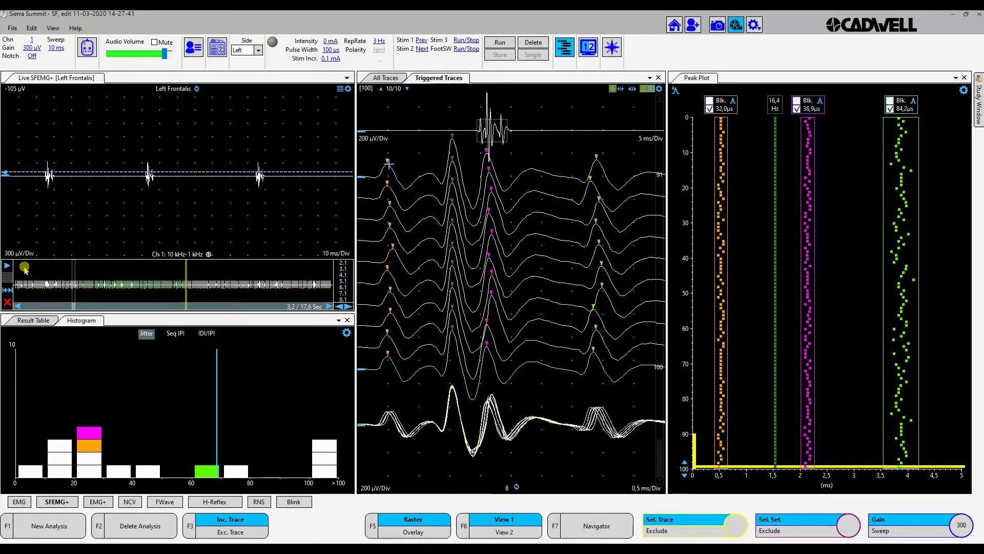
click(8, 265)
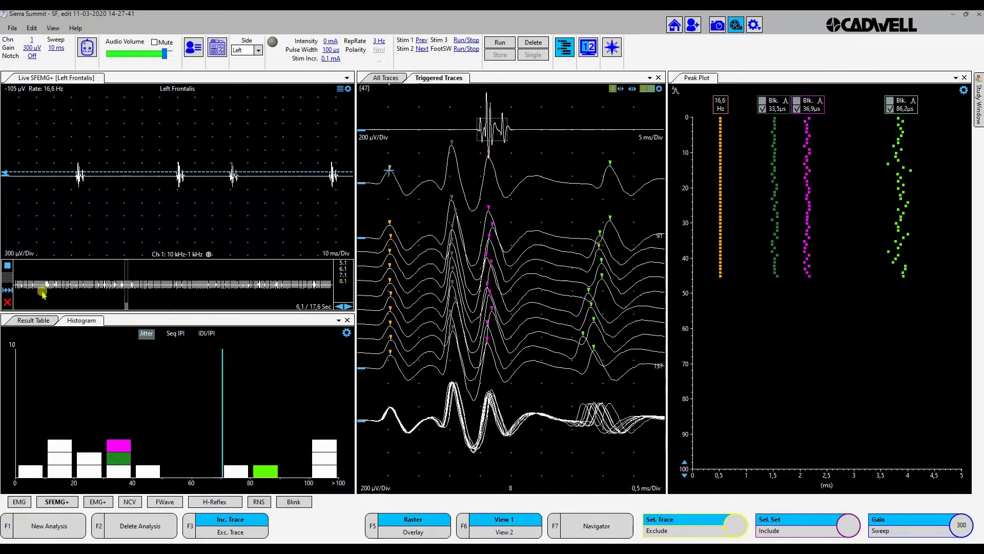
click(147, 282)
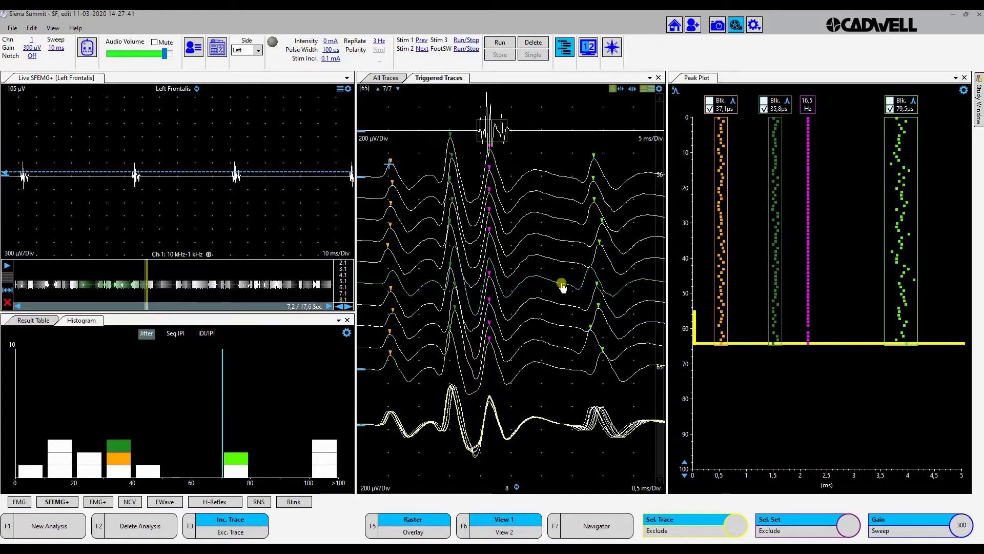
Step: Exclude individual outlying peak markers on the left frontalis triggered traces from the jitter analysis
click(491, 287)
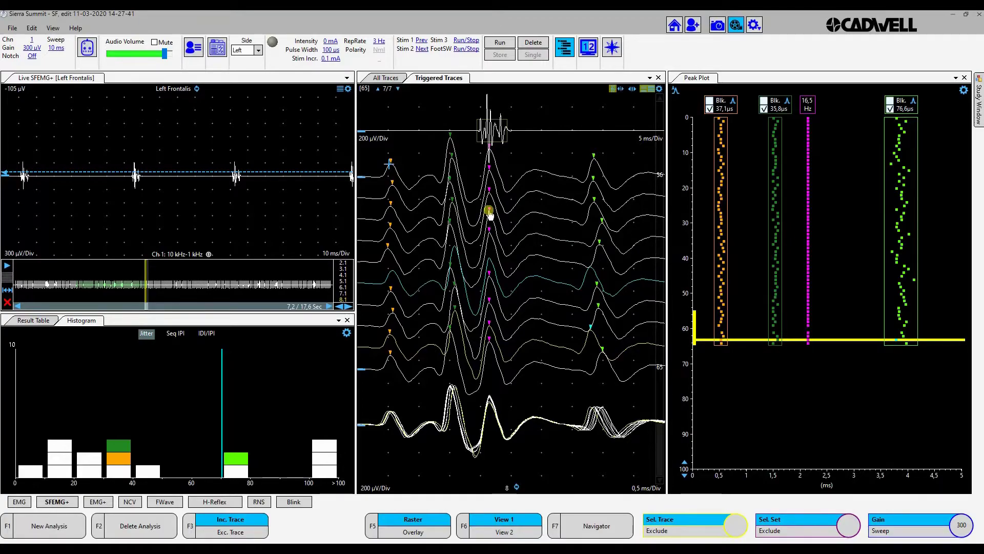
key(Up)
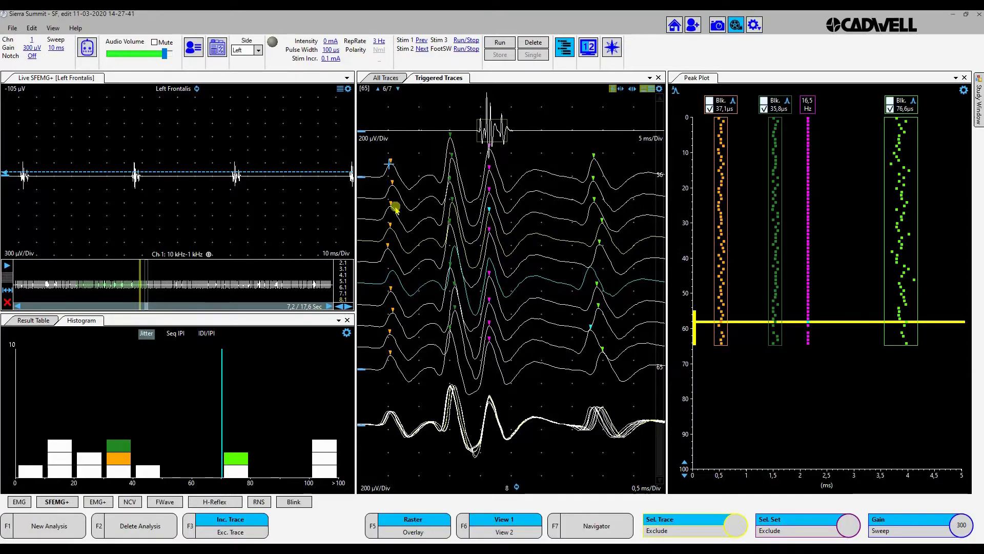
click(600, 215)
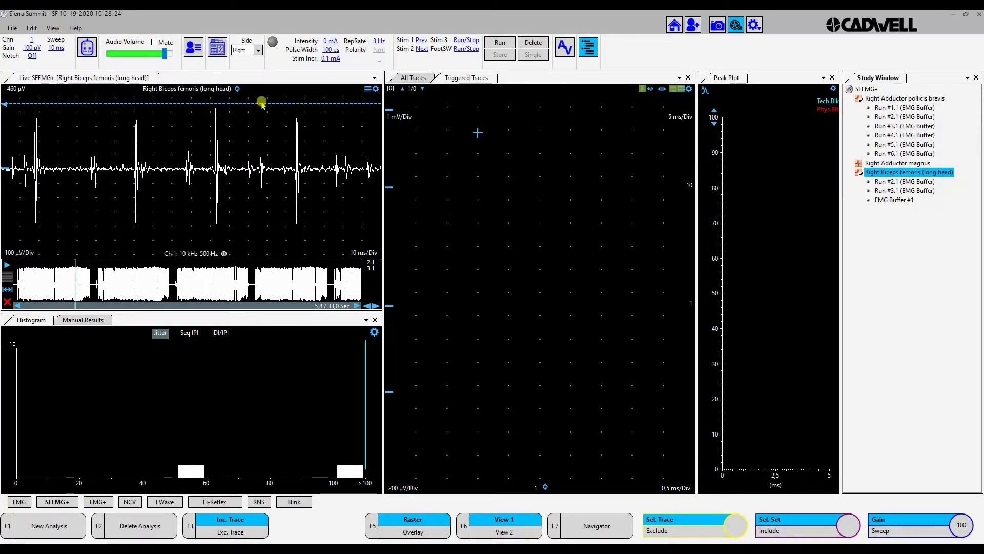
Step: Replay the stored right biceps femoris signal, set its trigger level to -259 µV and stop the replay
click(7, 265)
drag(259, 103, 258, 132)
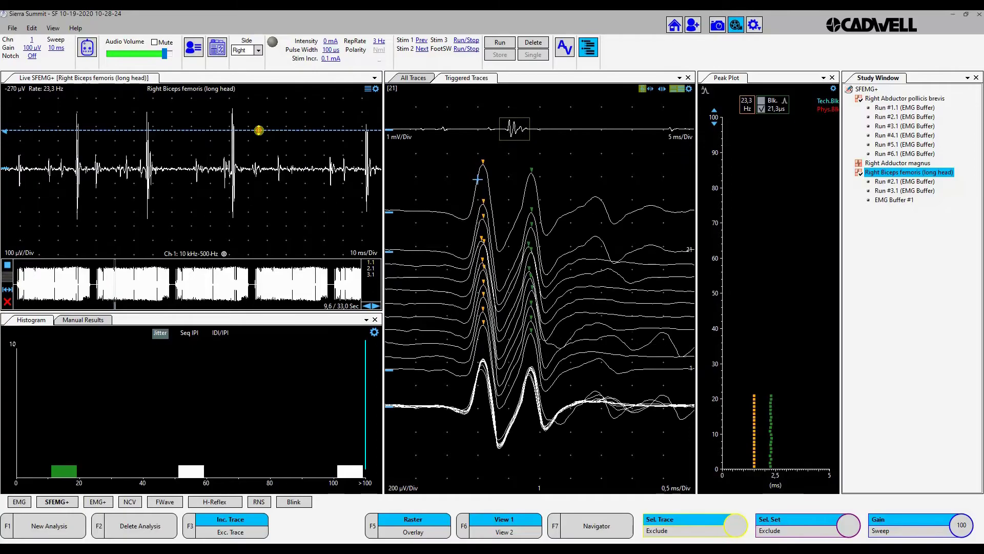
click(6, 265)
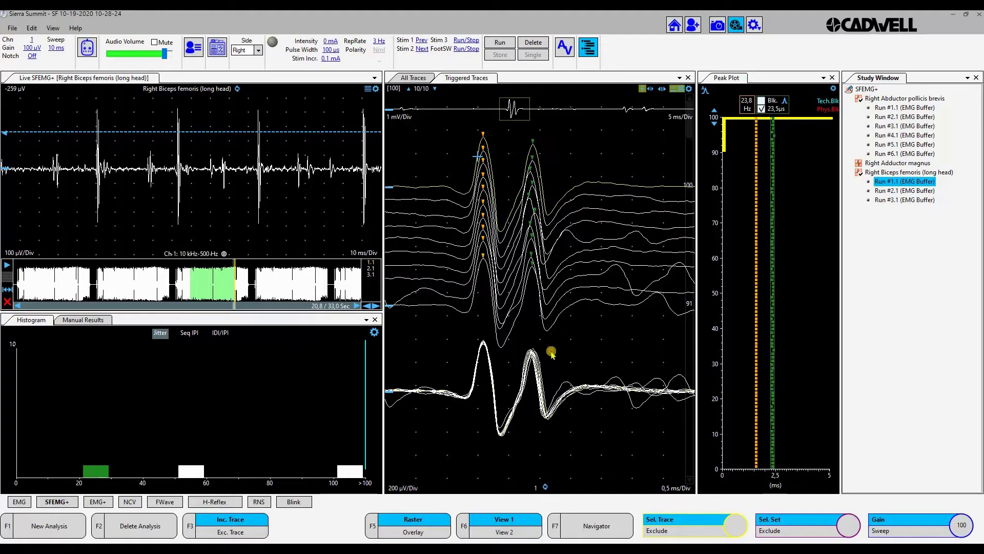
Step: Exclude the right biceps femoris triggered traces whose baselines are disturbed after the second peak
drag(565, 372, 692, 386)
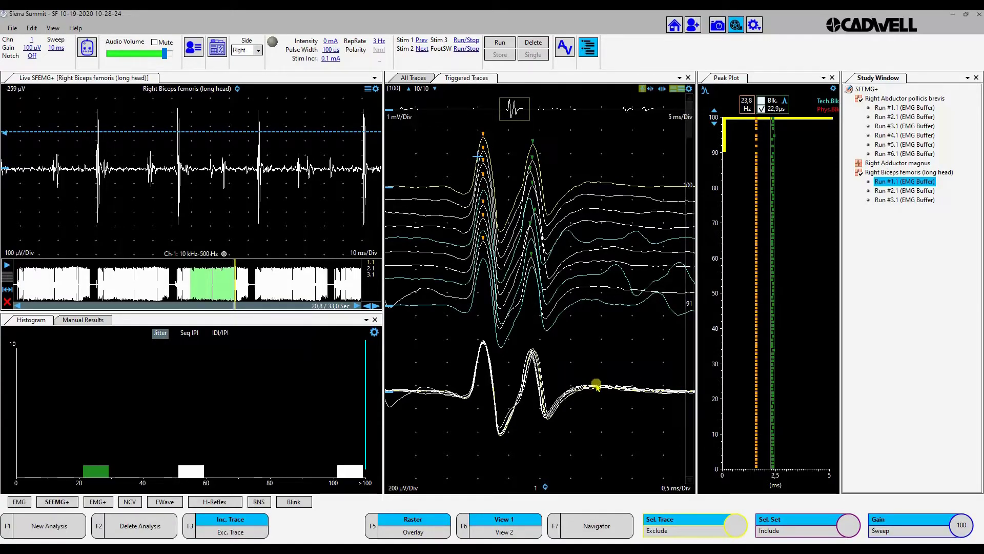
key(Delete)
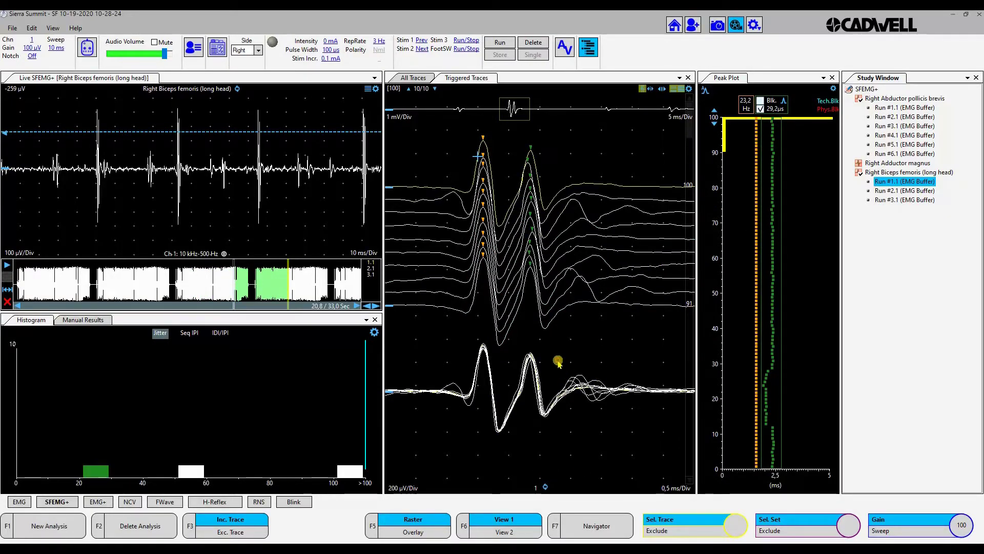
drag(558, 361, 619, 386)
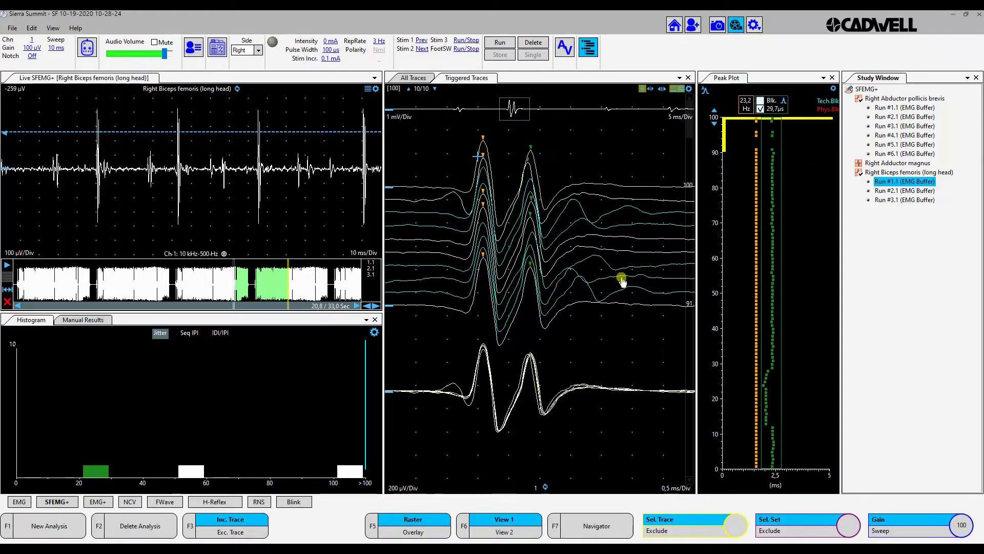
Step: Reanalyze the biceps femoris run to restore its excluded traces, and cut across the disturbed baselines in traces 74 to 83
click(545, 486)
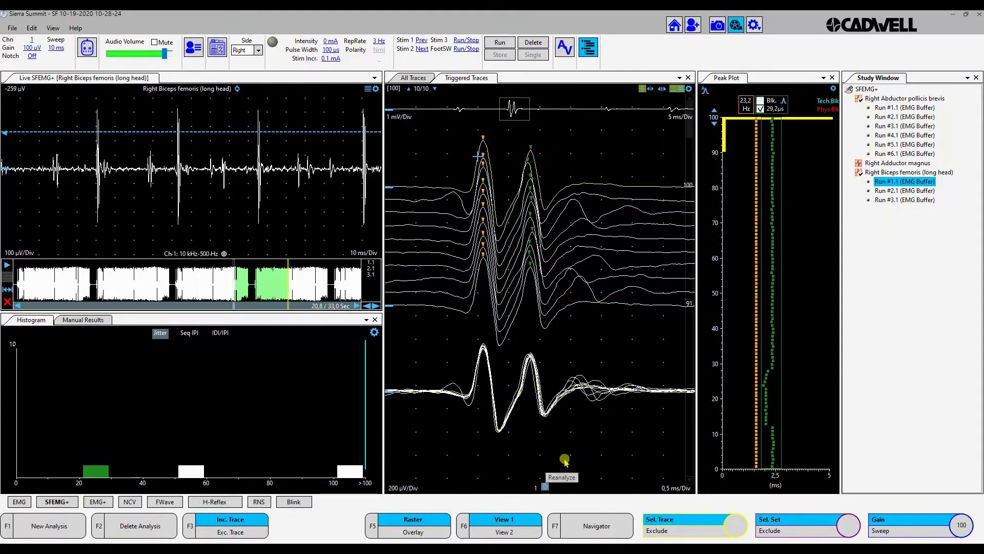
click(582, 398)
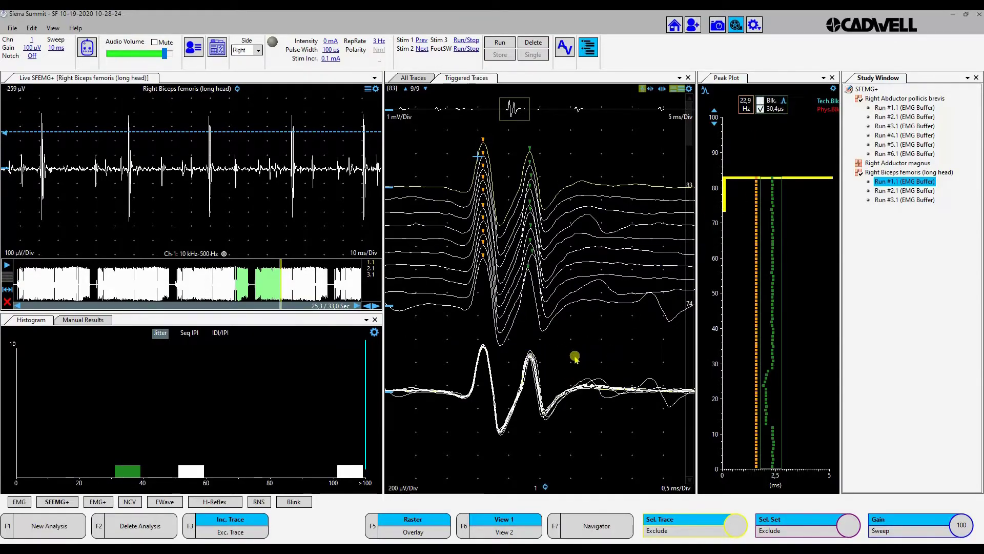
drag(564, 358, 679, 384)
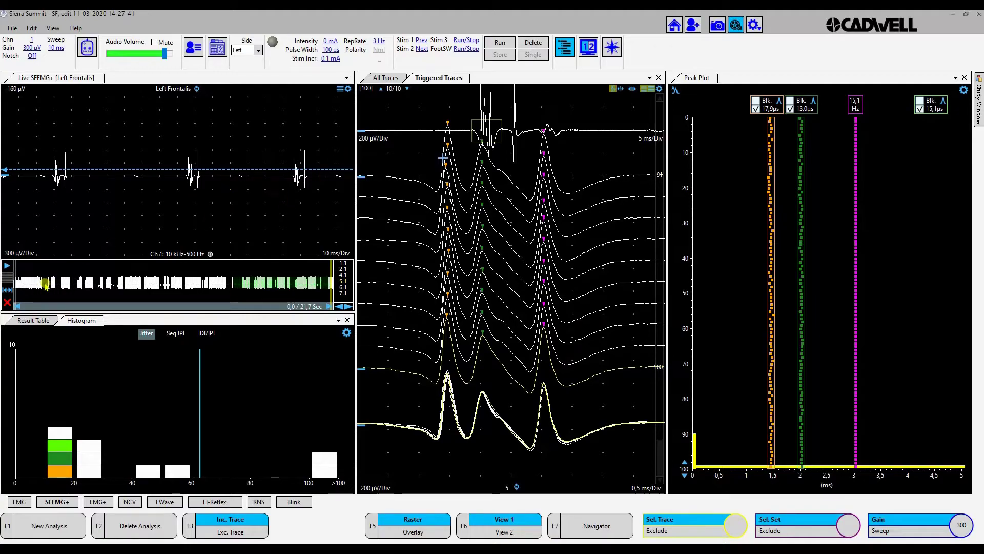
Step: Replay the stored left frontalis signal, set the triggered sweep to 1 ms/Div and reposition the trigger point on the triggered trace
click(7, 266)
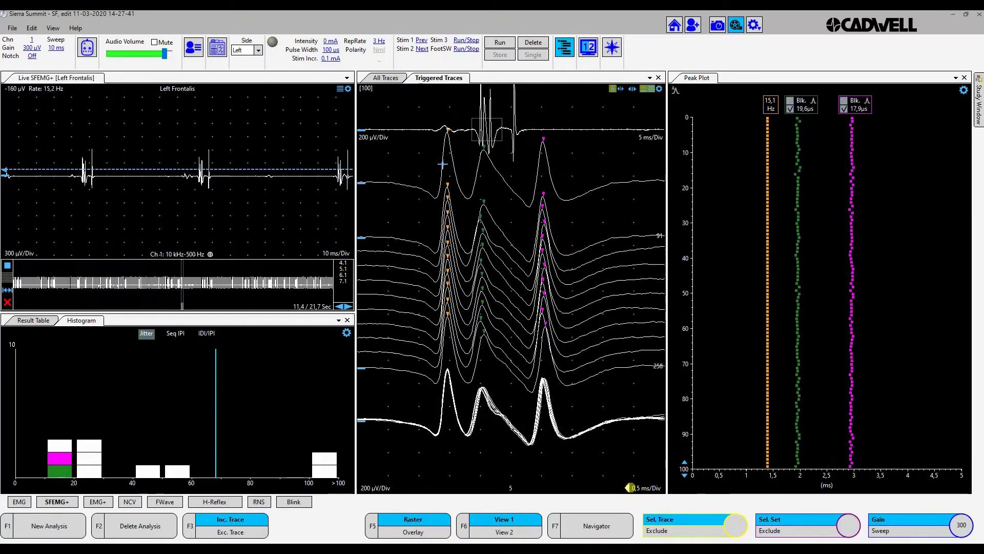
click(628, 486)
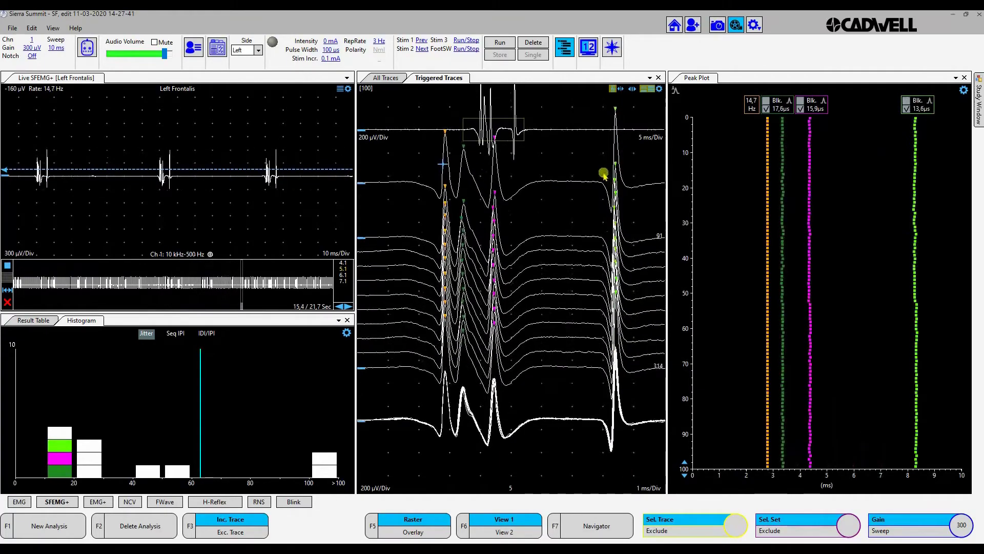
click(436, 162)
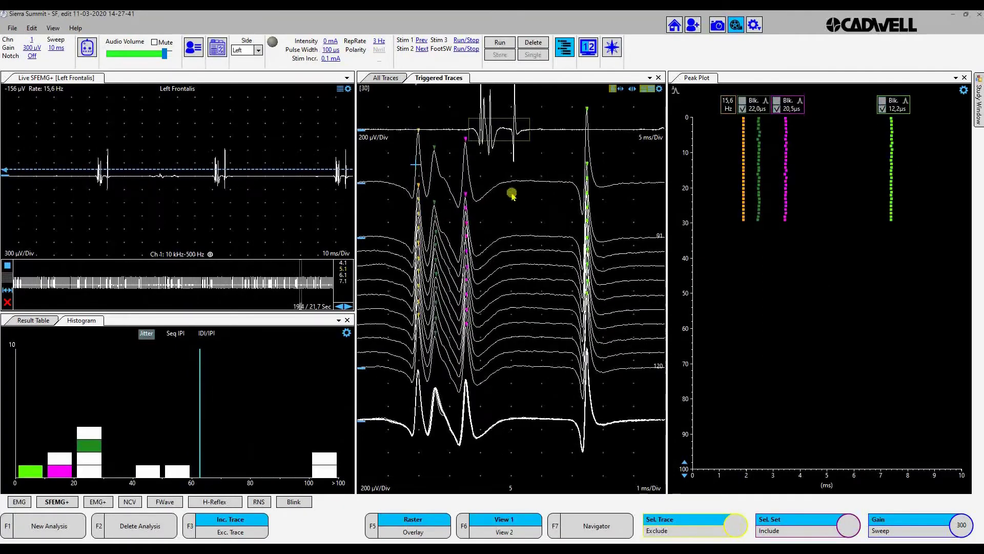
click(580, 176)
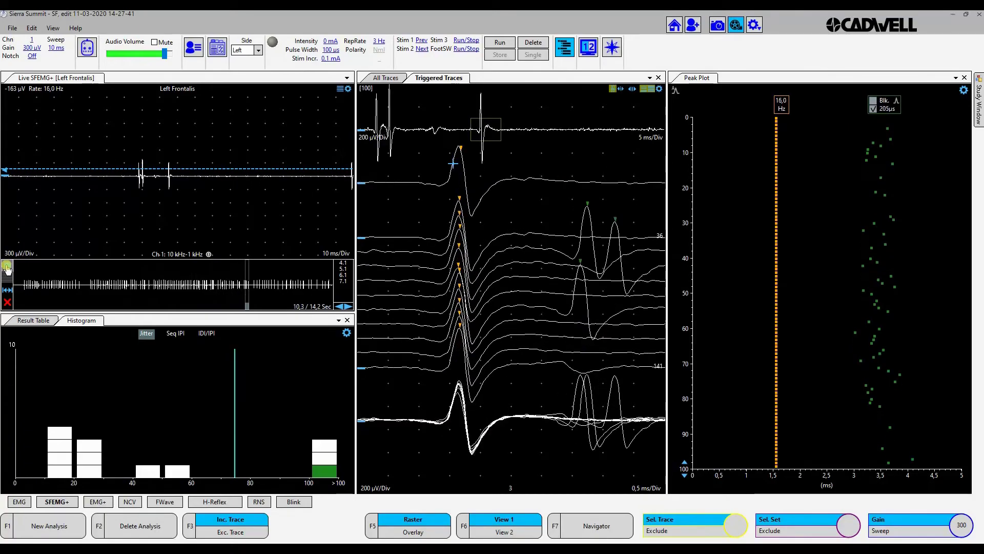
Step: Stop the left frontalis replay, set its trigger level to -40 µV and exclude the wrongly triggered trace
click(7, 268)
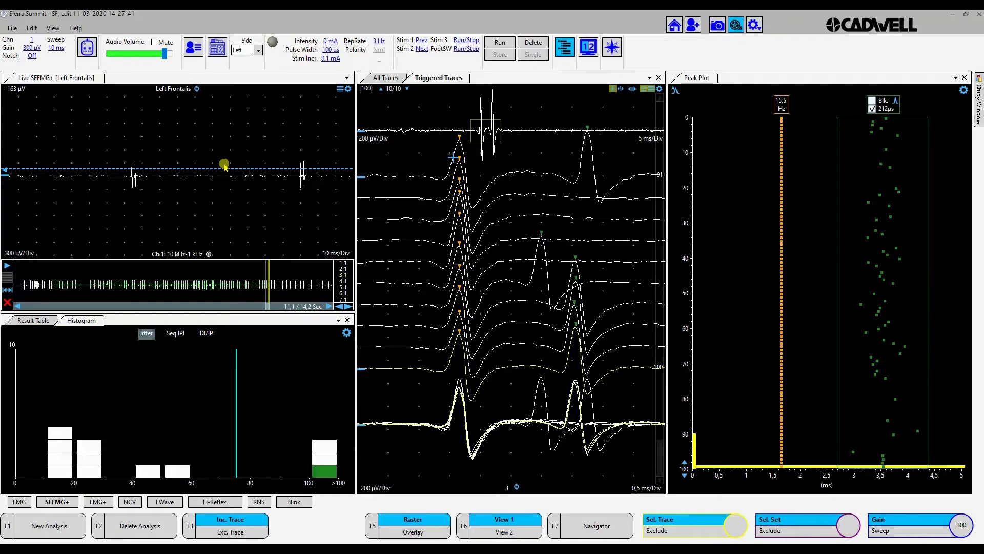
click(183, 168)
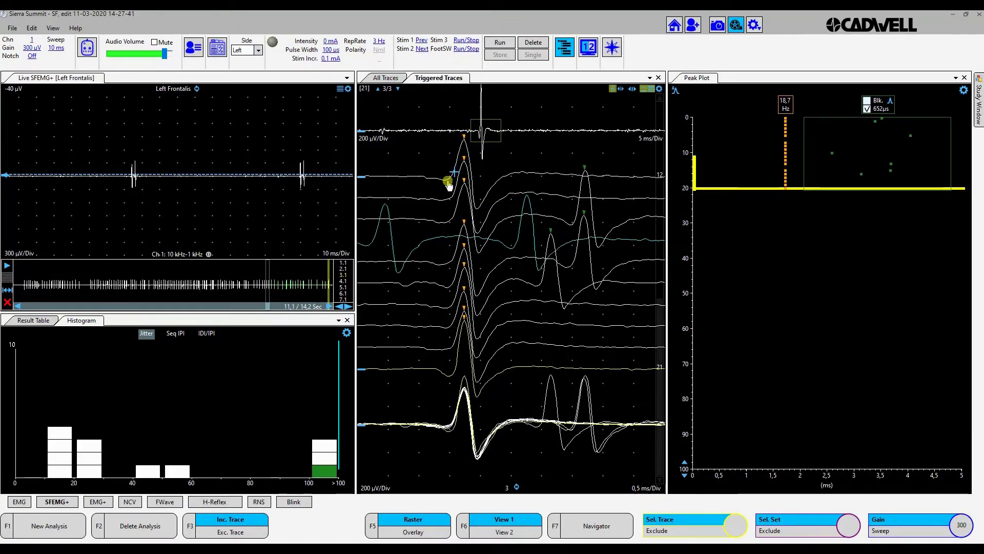
click(419, 219)
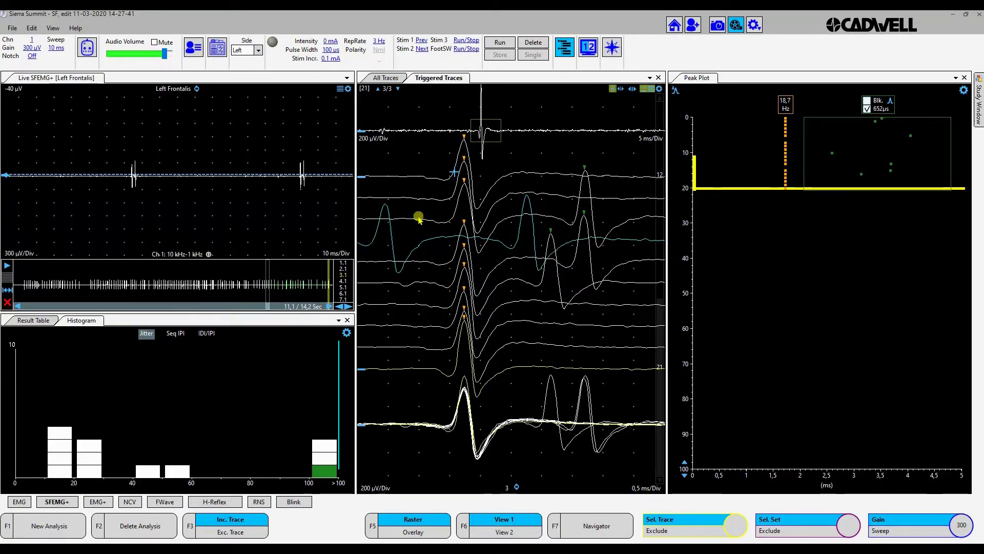
key(Delete)
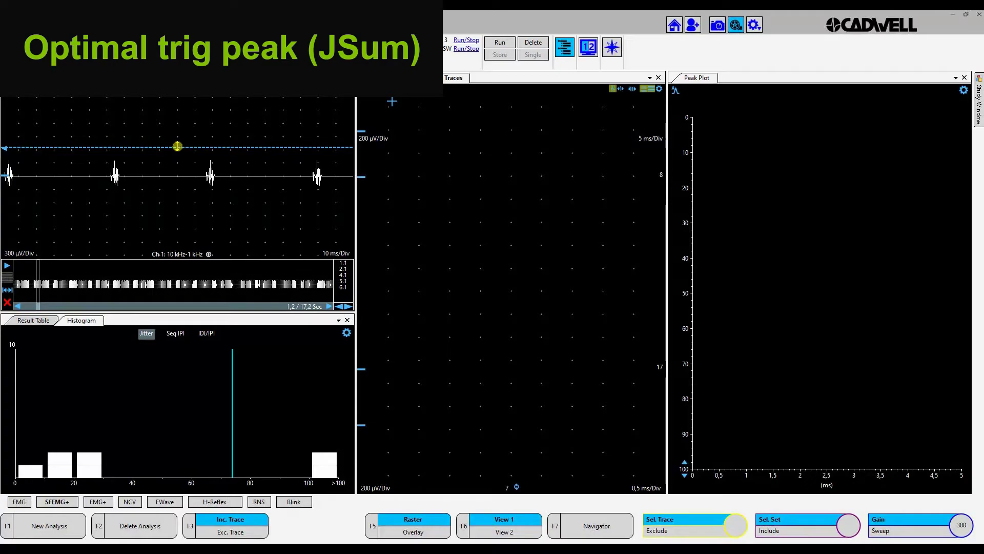
Step: Set the left frontalis trigger level to -47 µV, replay the signal and compare the dark green and magenta peaks as reference peak
drag(178, 147, 177, 174)
click(6, 265)
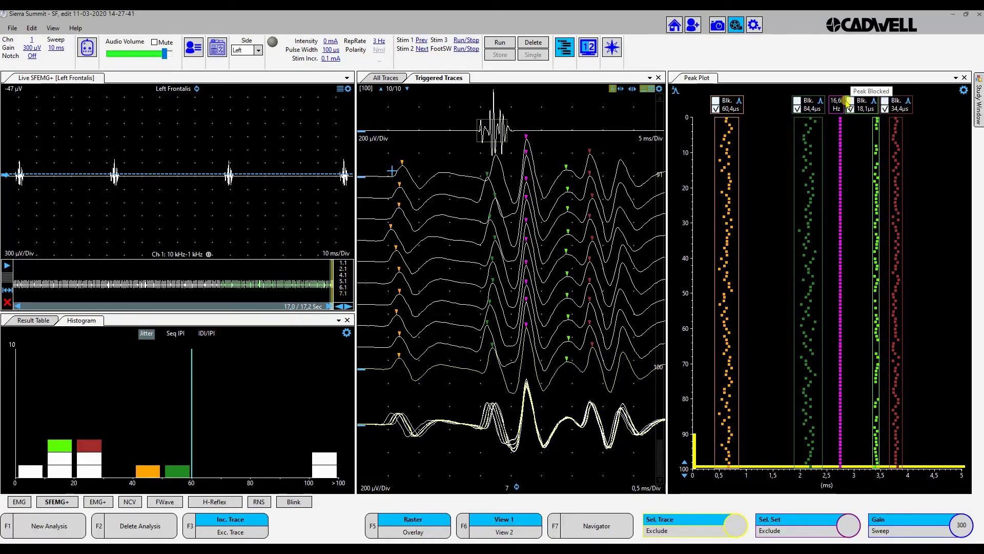
click(820, 101)
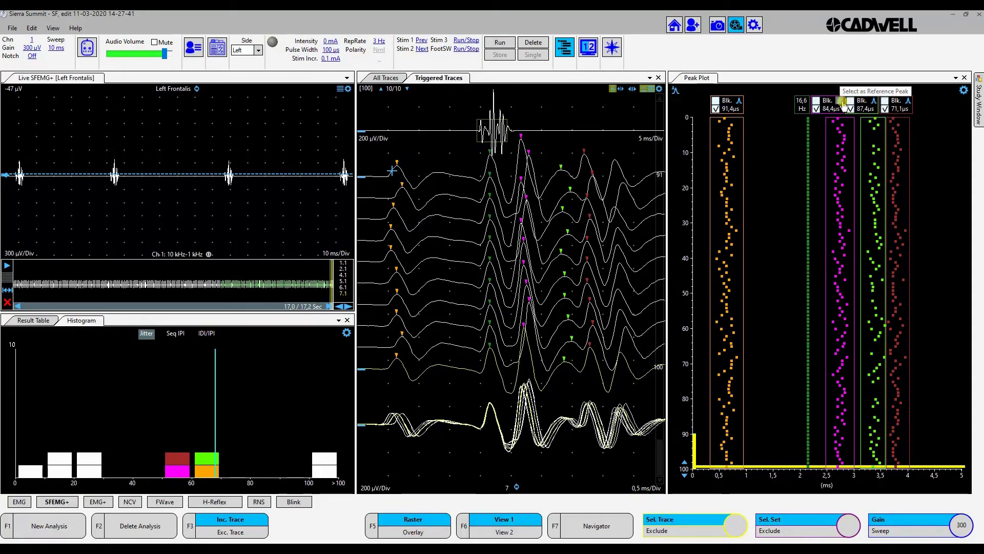
click(841, 117)
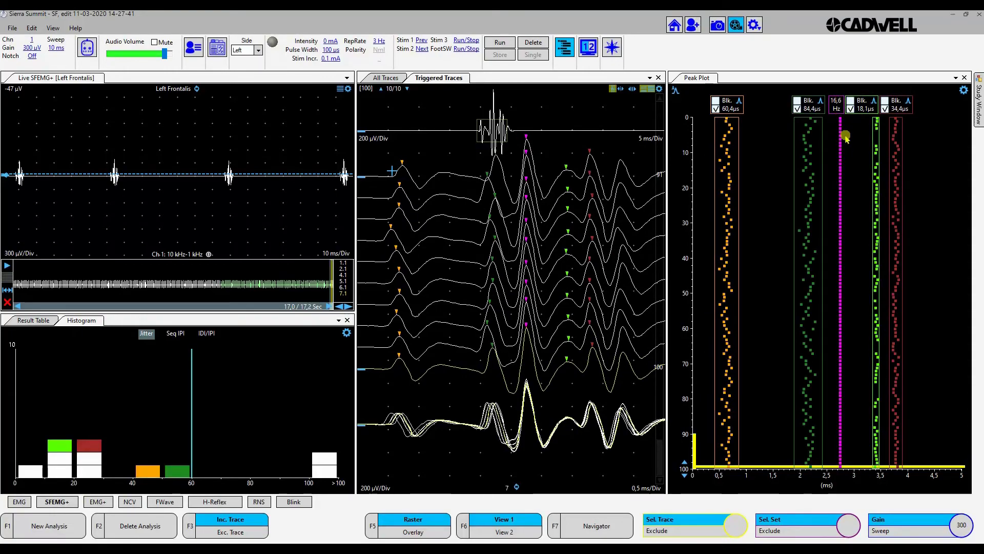